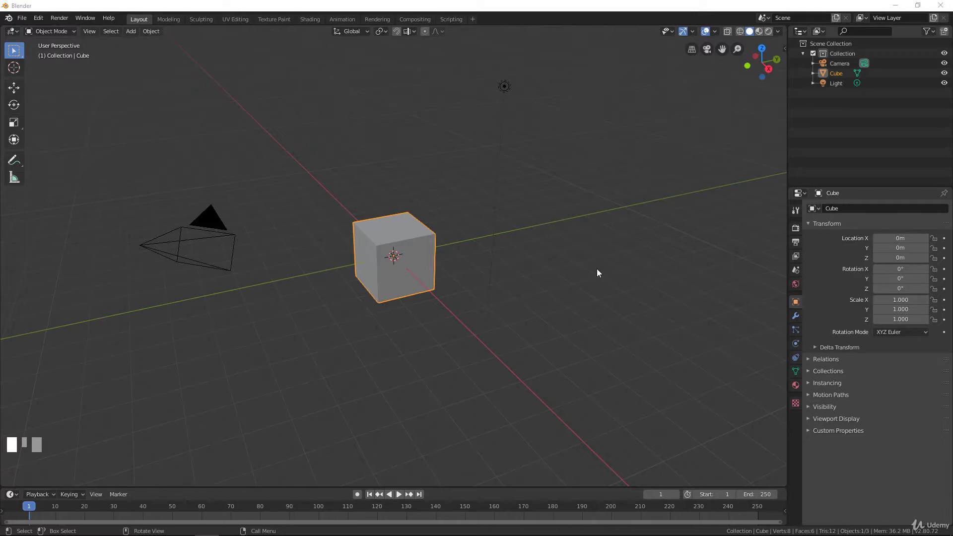
Step: Delete the default camera, cube and light from the scene
middle_click_drag(327, 289, 375, 269)
key("a")
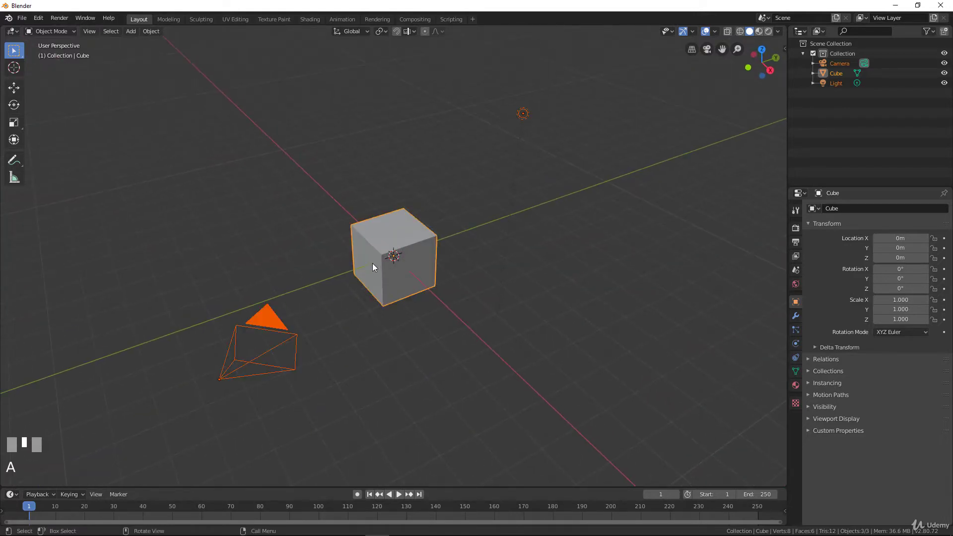
key("x")
left_click(406, 249)
scroll(433, 245, "down", 1)
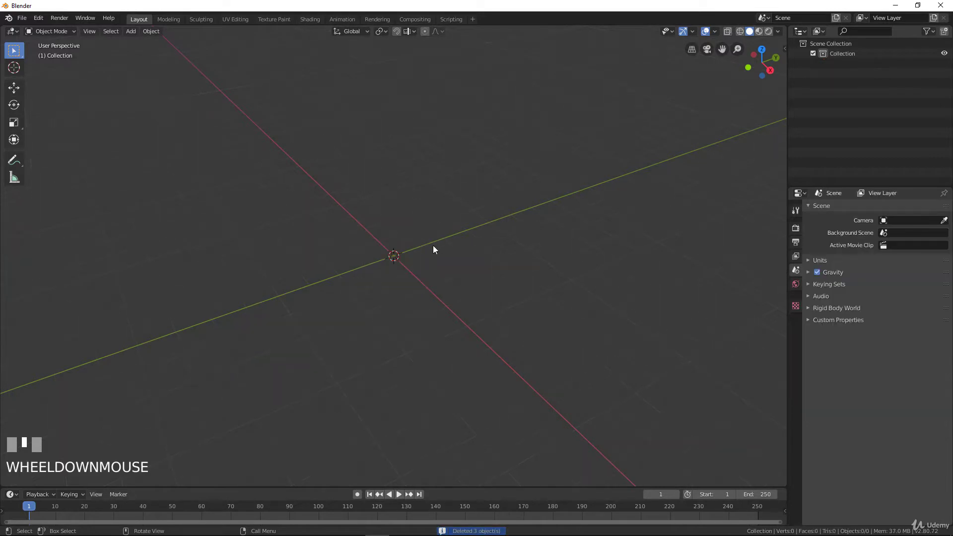
scroll(457, 179, "up", 1)
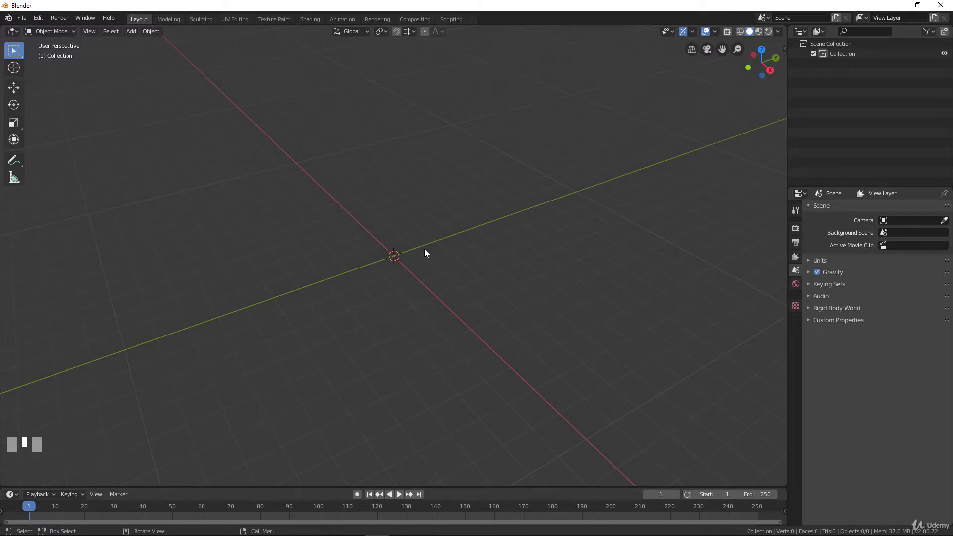
Step: Add a plane mesh at the origin and enter Edit Mode on it in top orthographic view
key("shift+a")
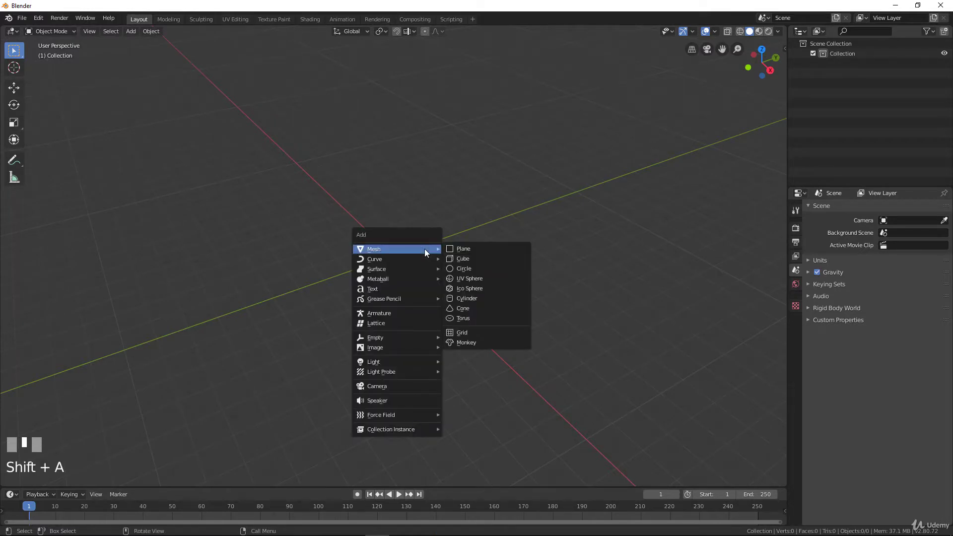
left_click(478, 249)
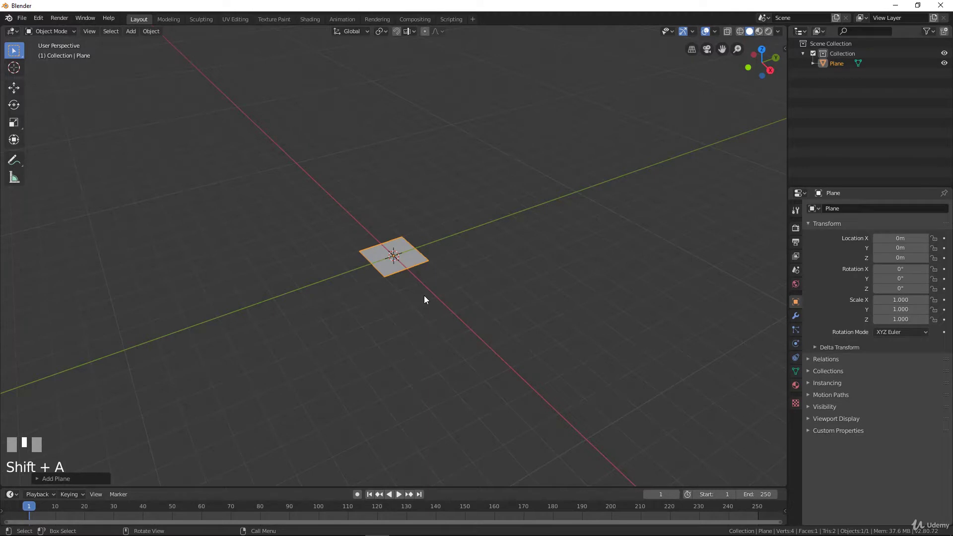
key("KP_7")
key("Tab")
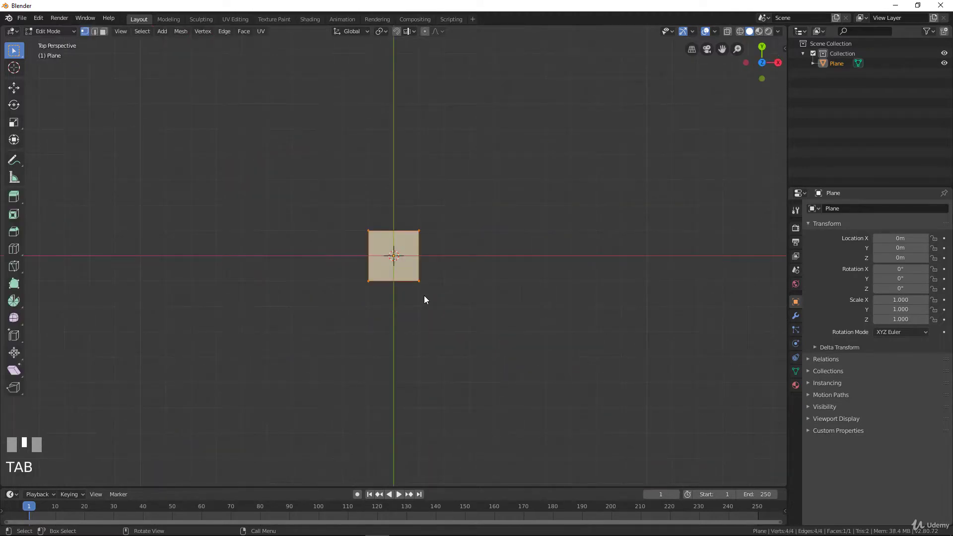
key("KP_5")
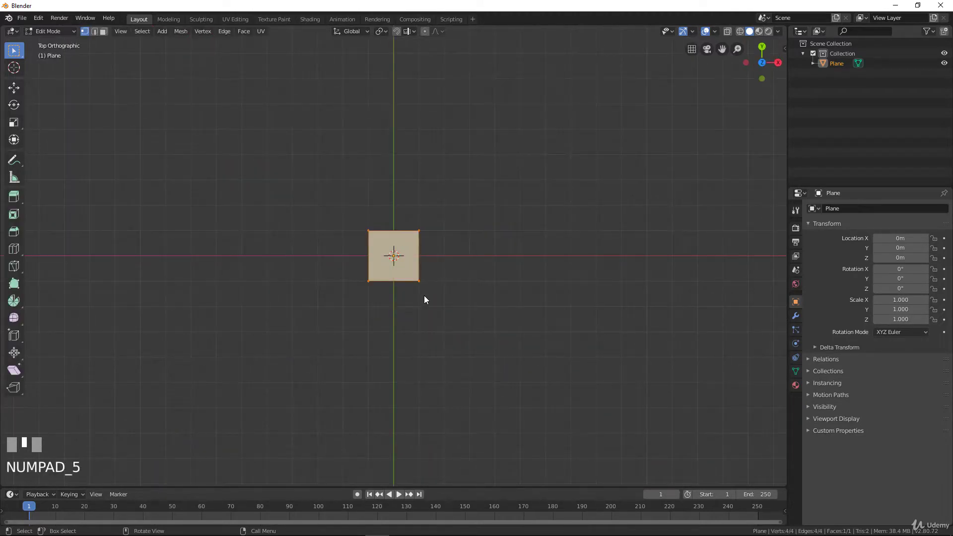
Step: Scale the whole plane along the X axis by about 1.6 to form a wider rectangle
scroll(447, 292, "up", 2)
scroll(447, 291, "down", 1)
middle_click_drag(446, 289, 478, 296, "shift")
scroll(477, 247, "up", 3)
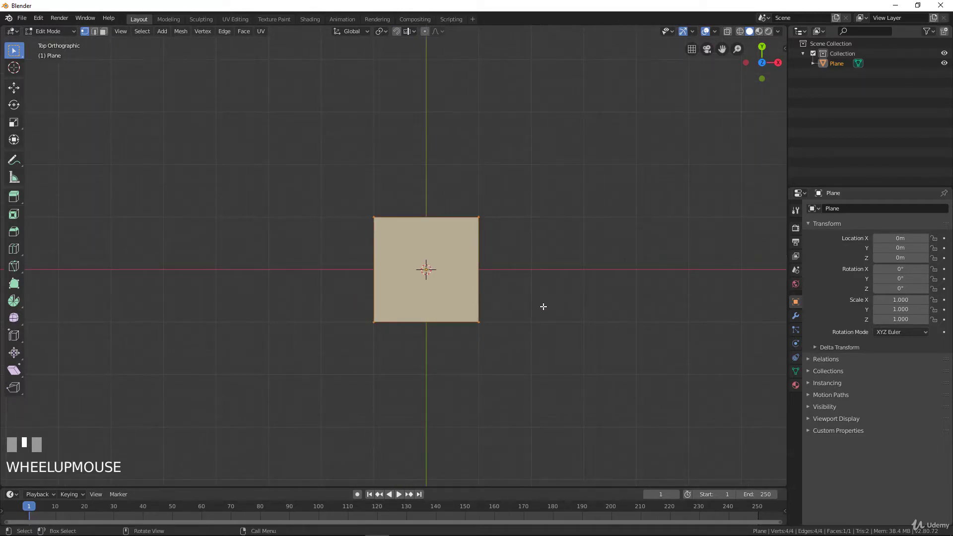
key("s")
key("x")
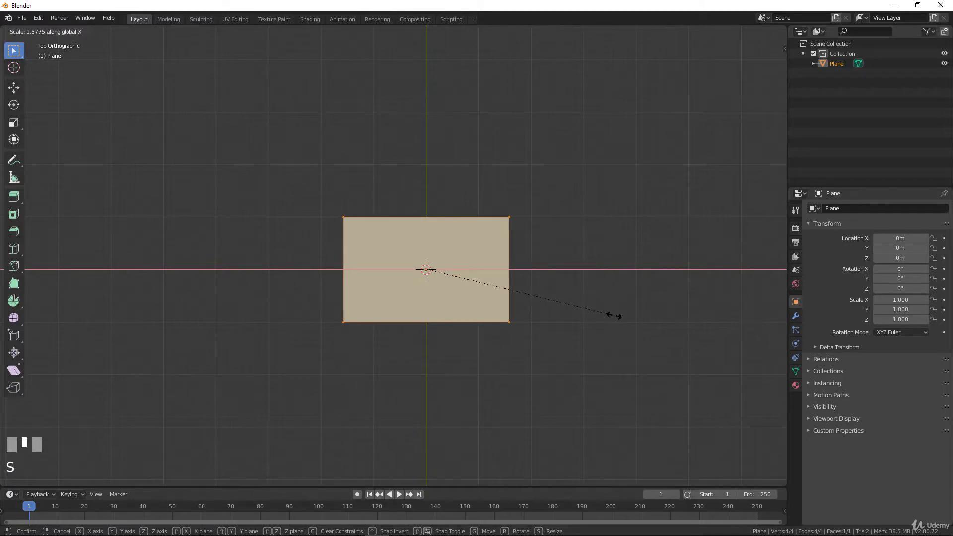
left_click(617, 318)
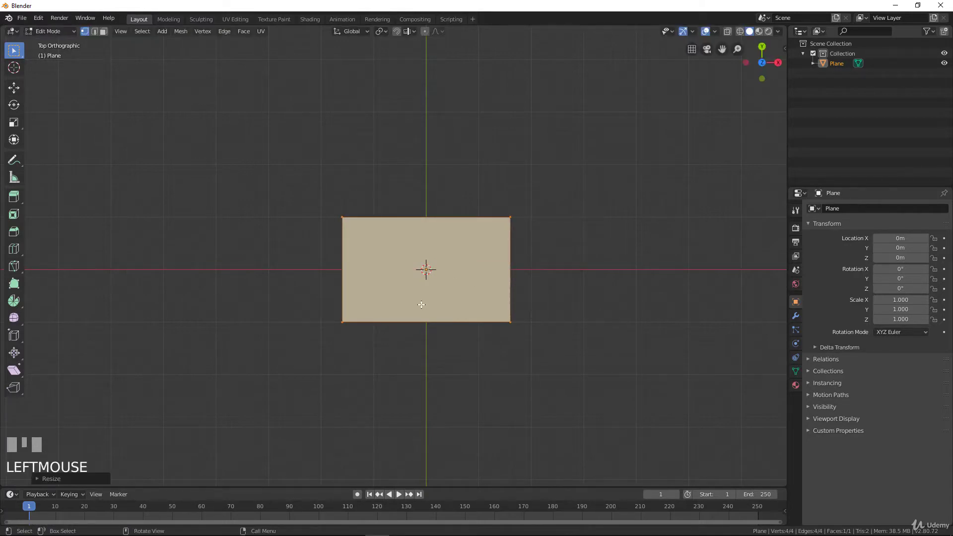
Step: Scale the two vertices on the plane's negative X side by about 0.84 to taper that edge
left_click(342, 218)
left_click(343, 321, "shift")
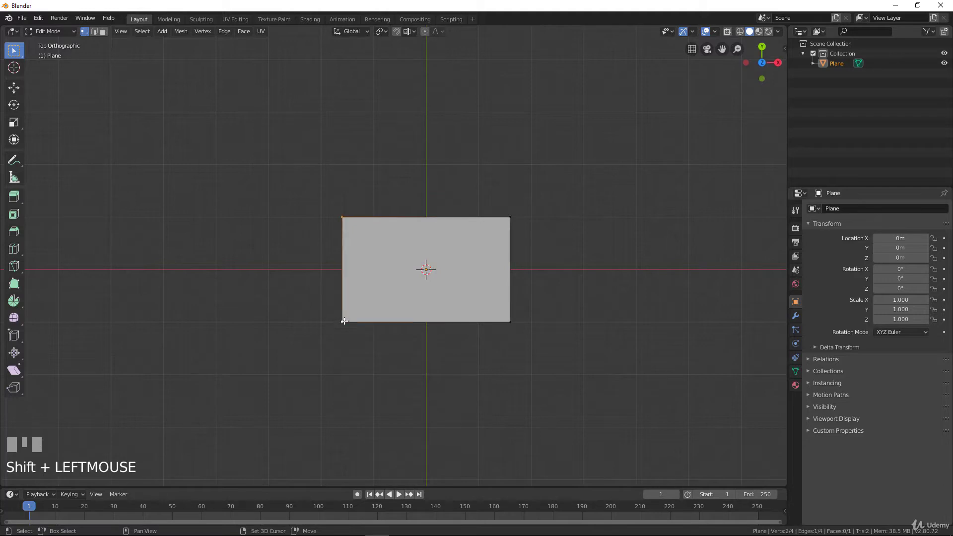
key("s")
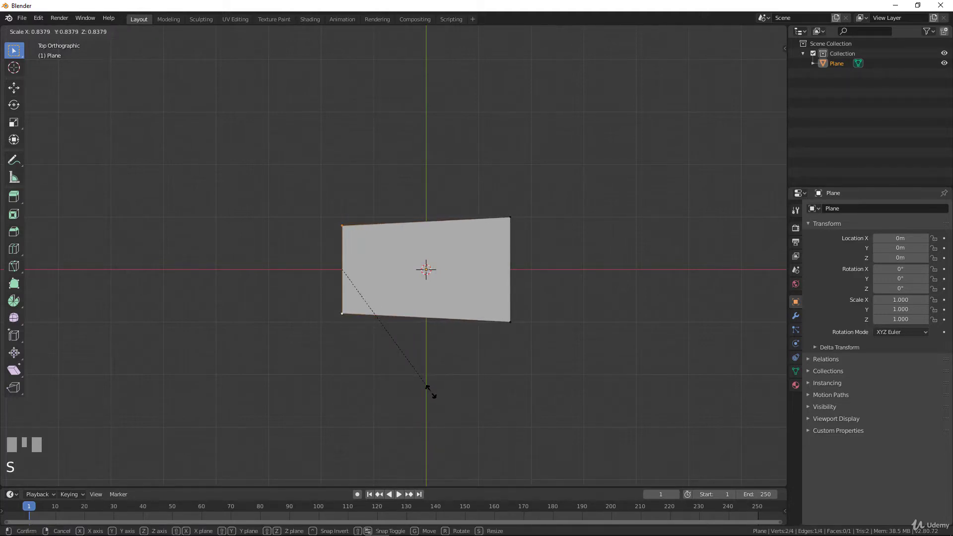
left_click(428, 388)
scroll(497, 314, "down", 2)
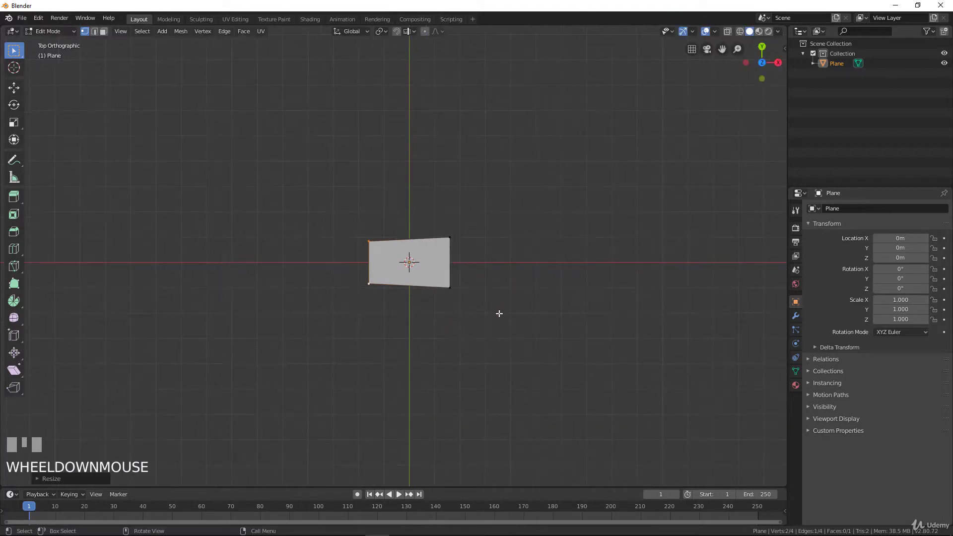
Step: Extrude the entire tapered face straight up by about 11 m in front view to form a tall column
middle_click_drag(497, 314, 459, 214)
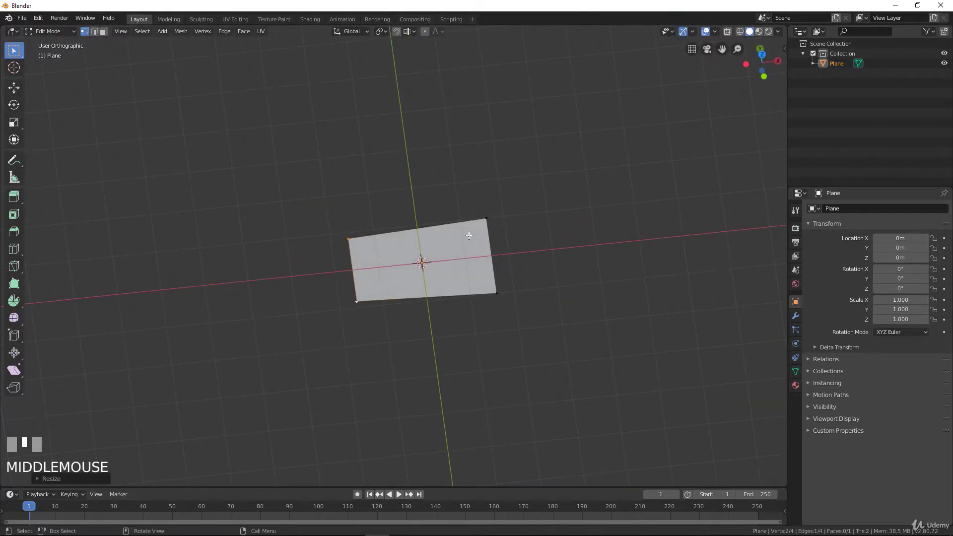
scroll(461, 243, "down", 3)
middle_click_drag(459, 251, 487, 249)
key("a")
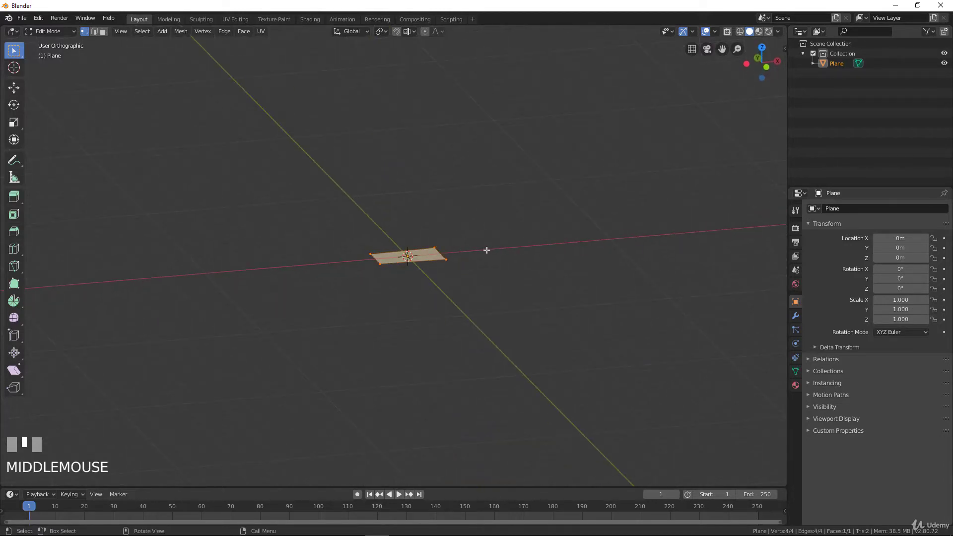
key("KP_1")
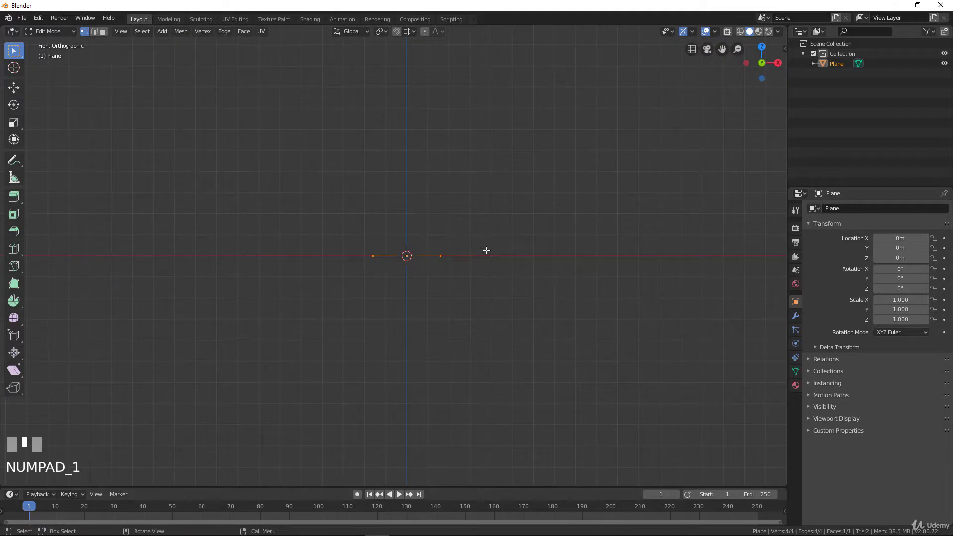
scroll(463, 276, "down", 4)
key("e")
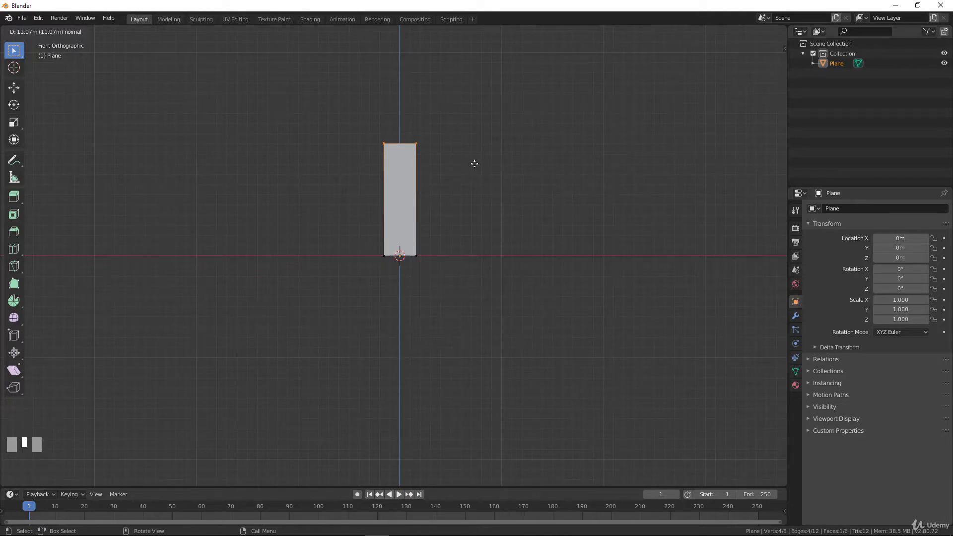
left_click(475, 164)
Step: Add nine evenly spaced horizontal loop cuts around the column, with an edge slide of 0
scroll(470, 222, "up", 3)
middle_click_drag(470, 221, 475, 383, "shift")
mouse_move(402, 270)
middle_mouse_down()
mouse_move(549, 325)
mouse_move(410, 291)
mouse_move(415, 283)
middle_mouse_up()
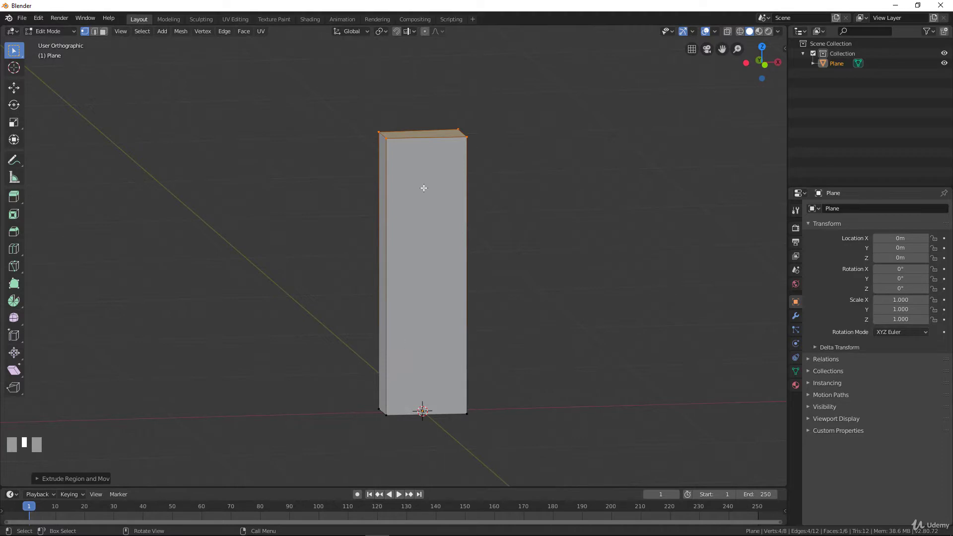
middle_click_drag(412, 147, 371, 141)
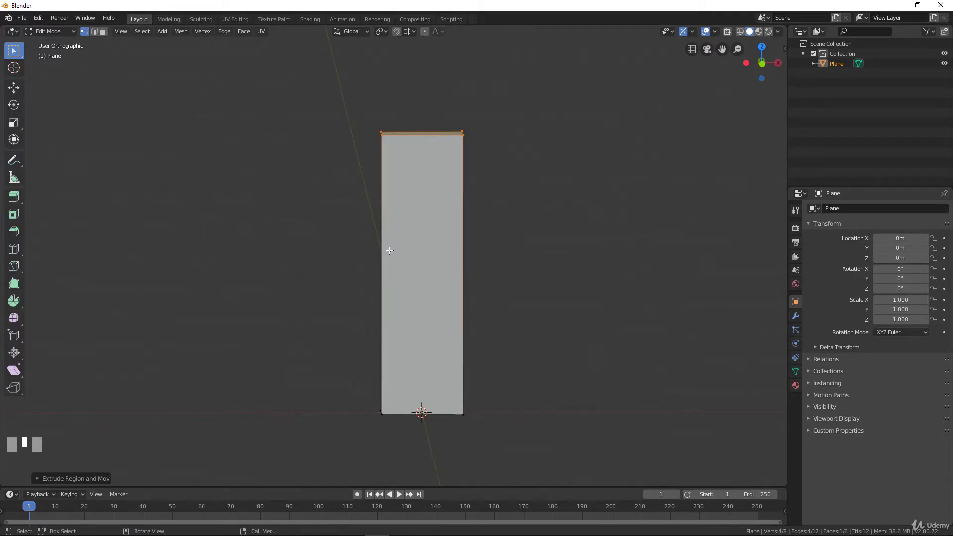
middle_click_drag(387, 252, 391, 251)
key("ctrl+r")
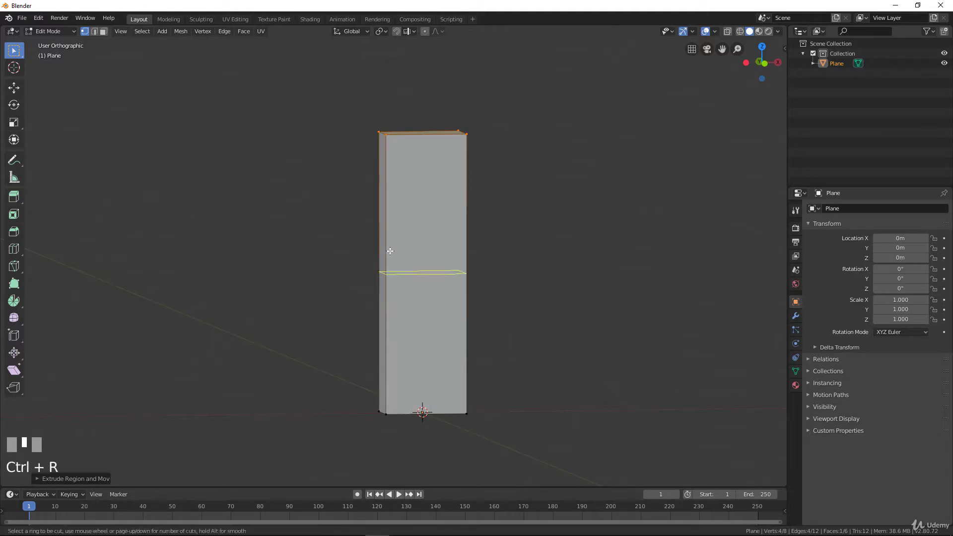
scroll(390, 251, "up", 4)
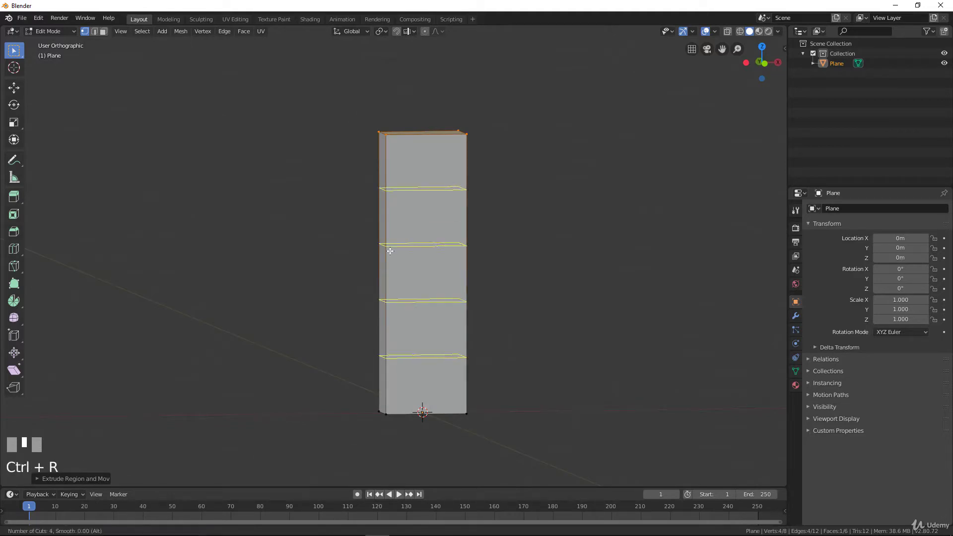
scroll(390, 251, "up", 1)
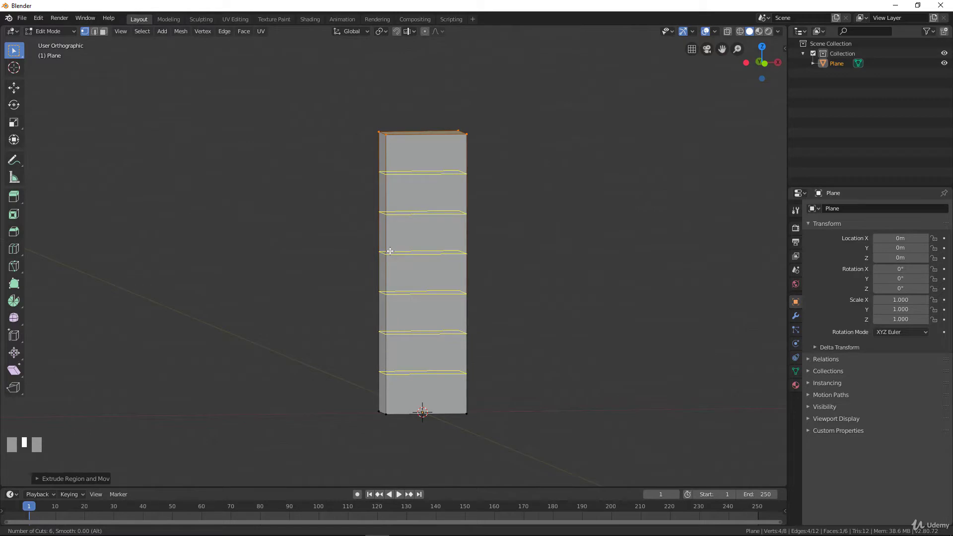
scroll(390, 251, "up", 1)
scroll(390, 251, "up", 2)
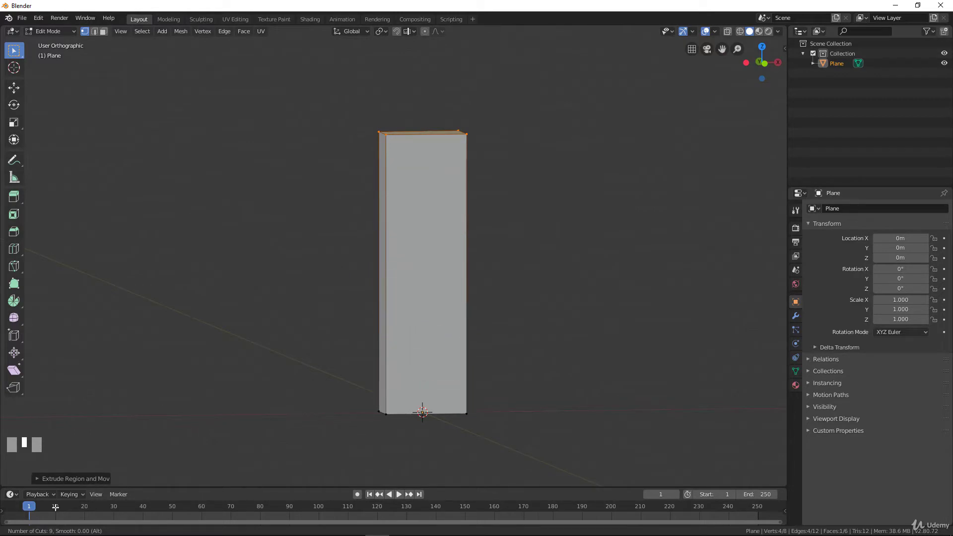
left_click(395, 251)
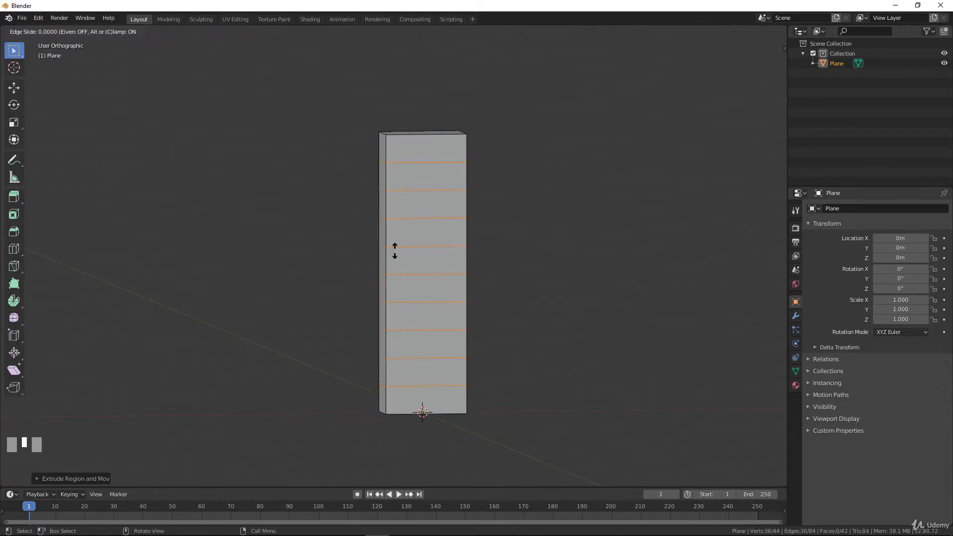
left_click_drag(401, 302, 427, 240)
key("0")
left_click(428, 240)
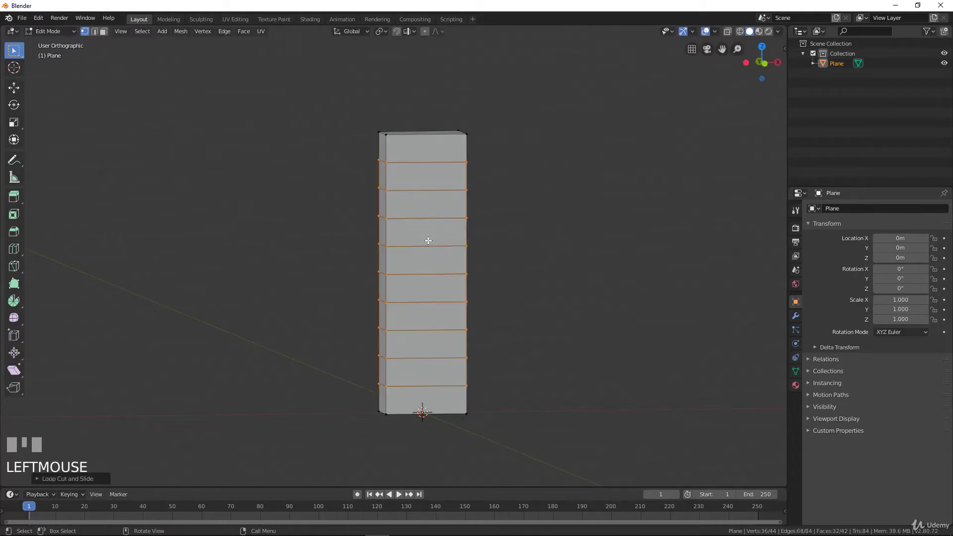
Step: Deselect all geometry and display the column in wireframe shading from the front orthographic view
scroll(422, 273, "up", 2)
middle_click_drag(419, 261, 452, 285)
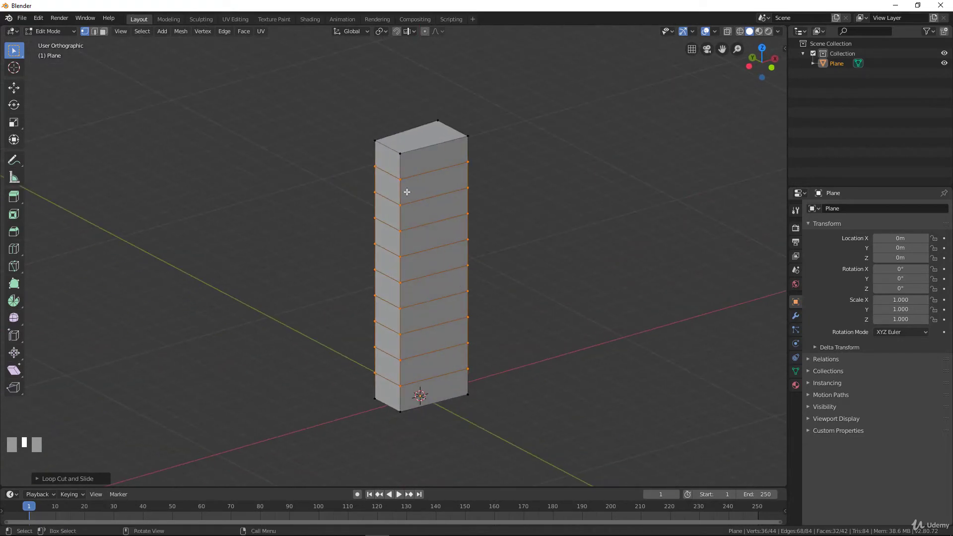
middle_click_drag(453, 200, 440, 197)
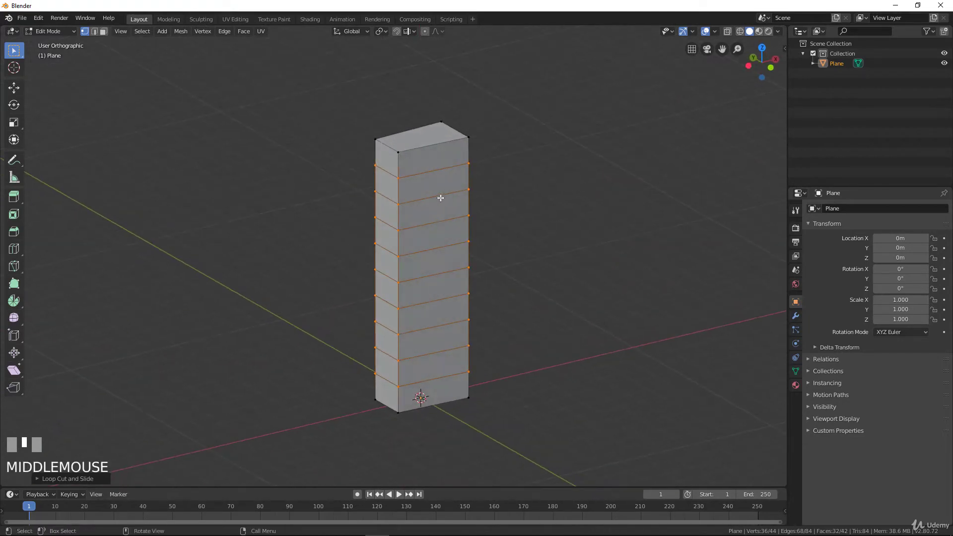
key("KP_1")
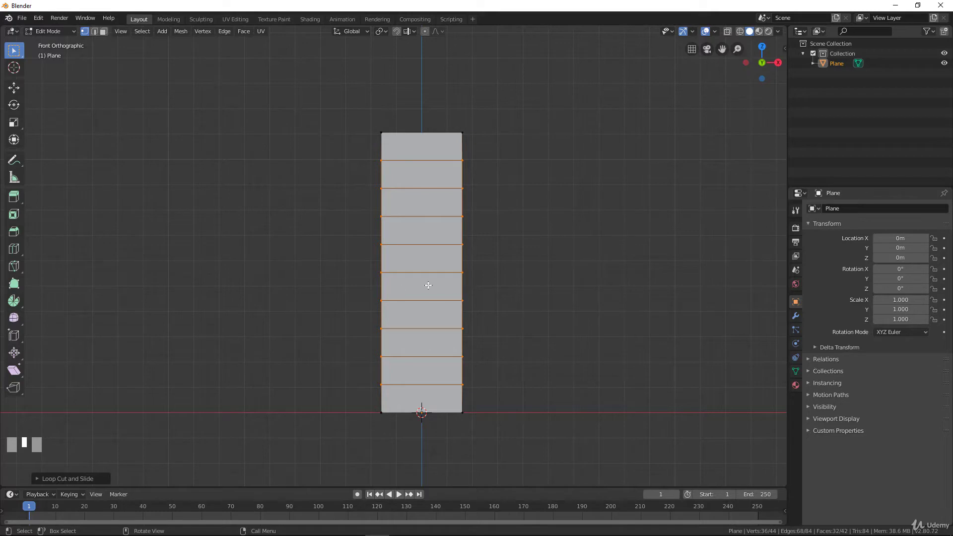
key("a")
key("z")
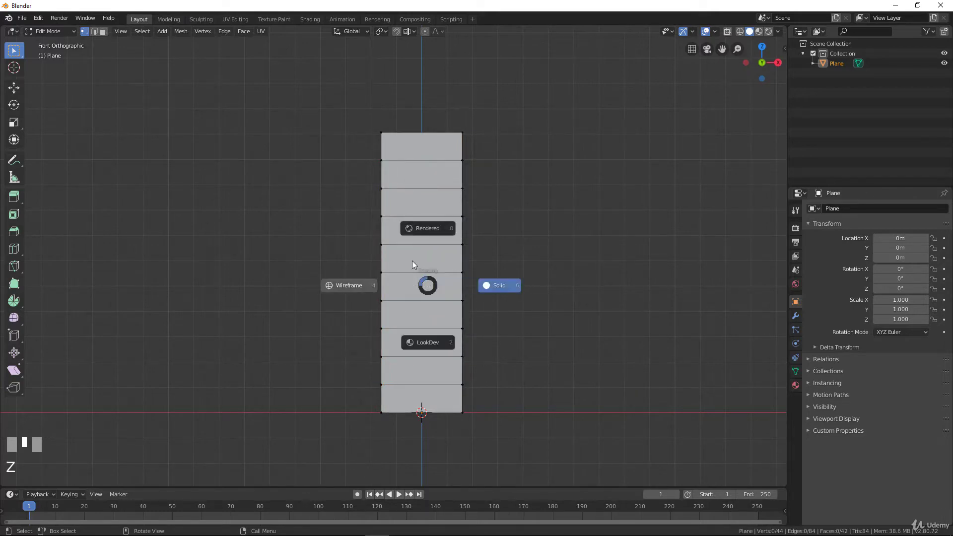
left_click(333, 288)
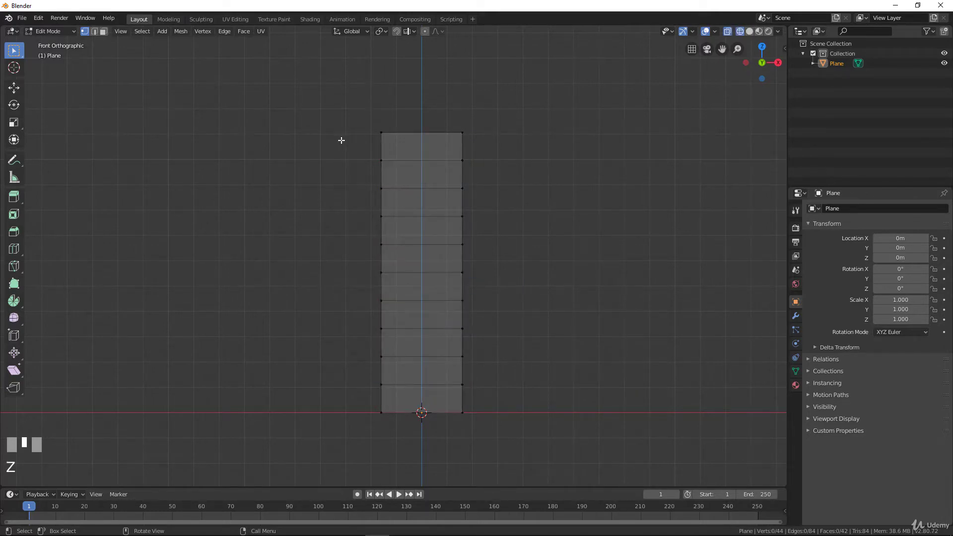
Step: Box-select the column's negative X side vertices, invert the selection and hide the positive X side
key("b")
left_click_drag(300, 99, 406, 441)
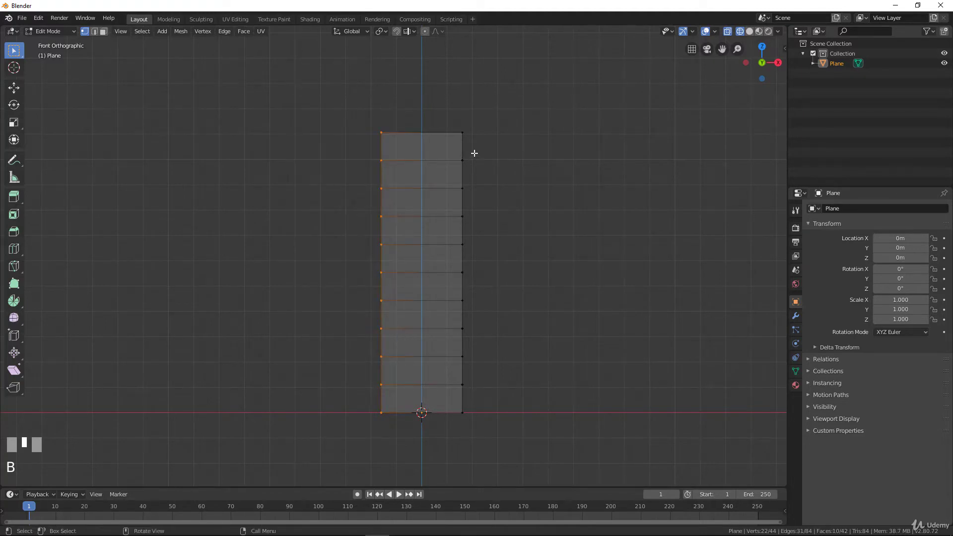
key("ctrl+i")
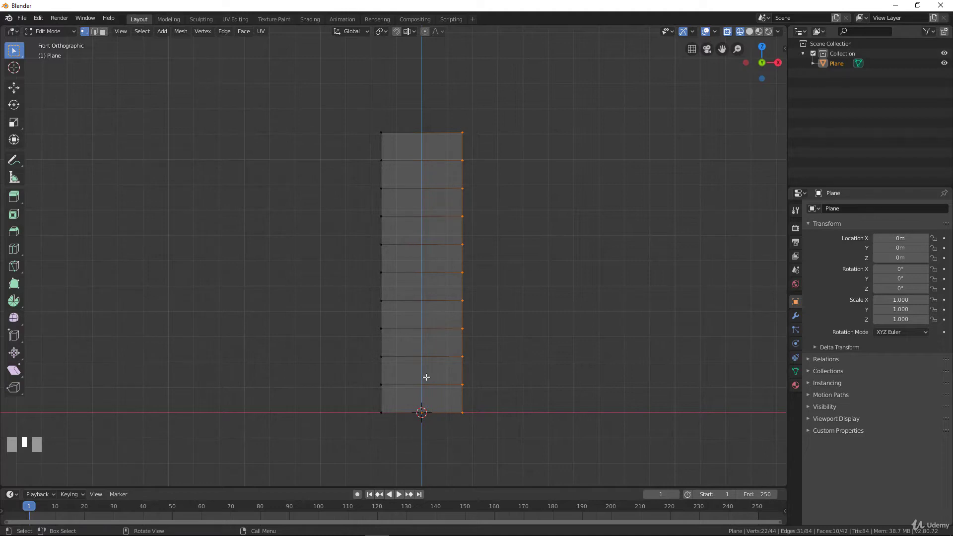
key("h")
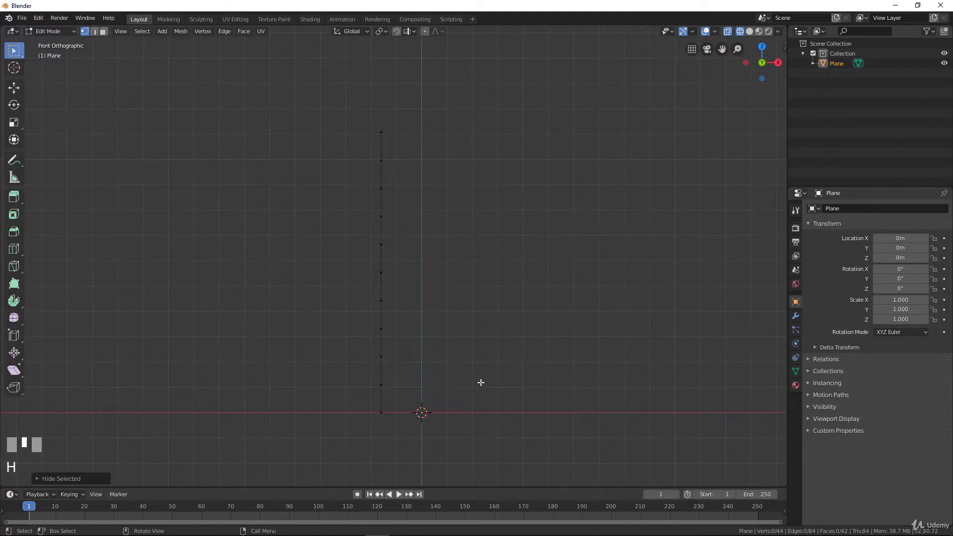
Step: Select the four vertices of the fifth face from the bottom on the isolated side and return to front orthographic view
middle_click_drag(372, 336, 421, 326)
left_click(401, 274, "shift")
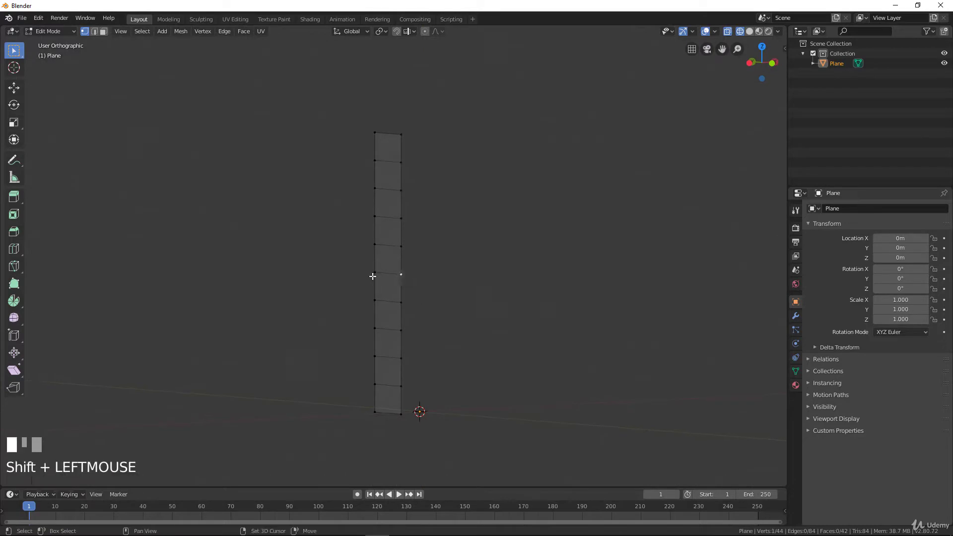
left_click(374, 272, "shift")
left_click(374, 300, "shift")
left_click(401, 302, "shift")
middle_click_drag(382, 314, 457, 306)
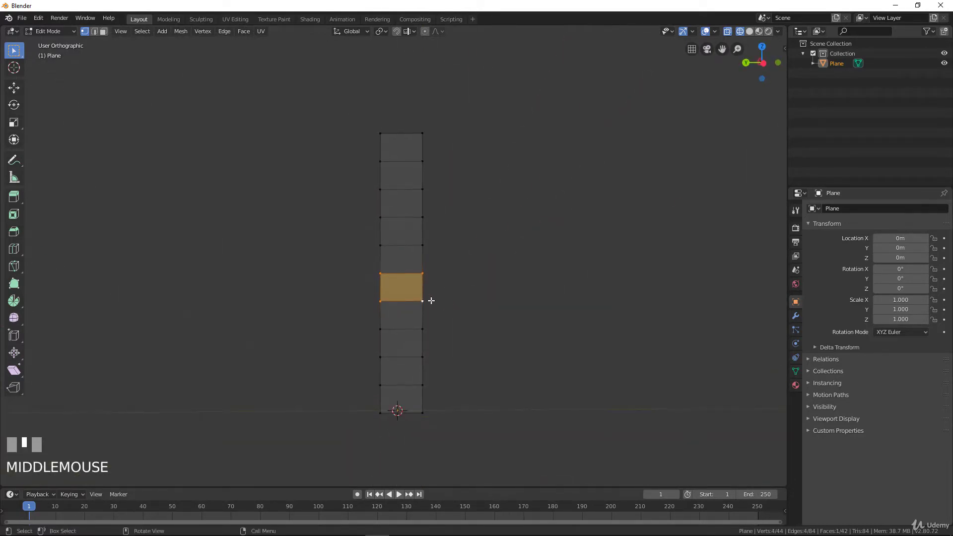
key("KP_1")
key("KP_3")
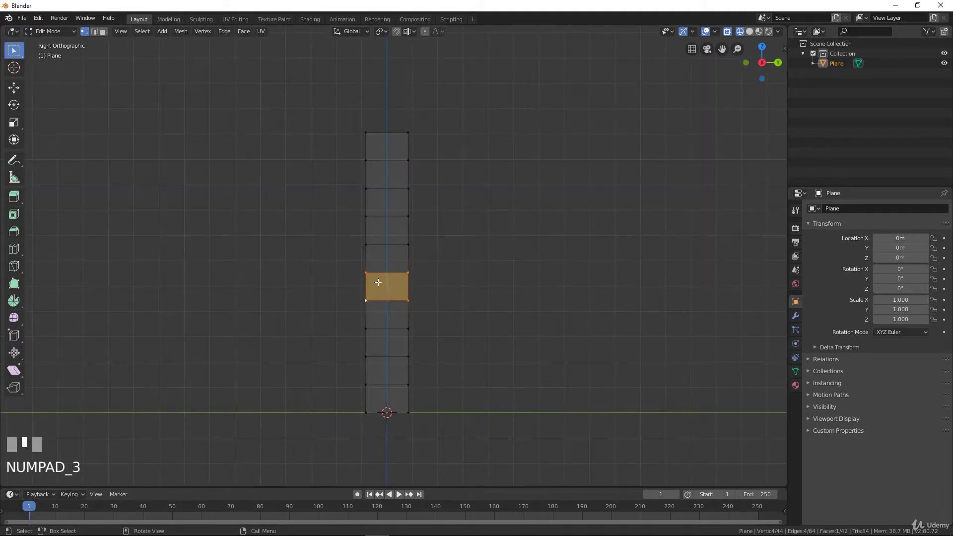
key("KP_1")
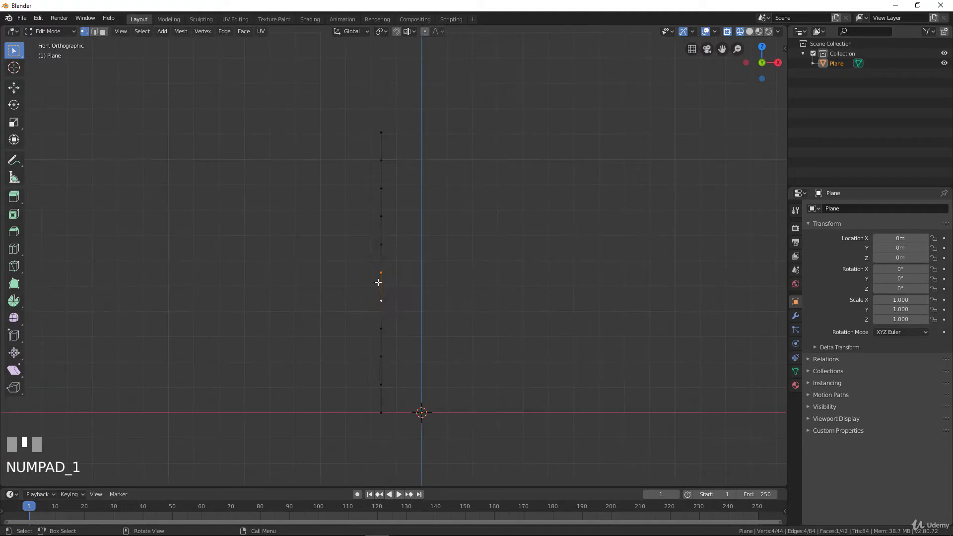
Step: Set the proportional editing falloff to Sphere
left_click(442, 30)
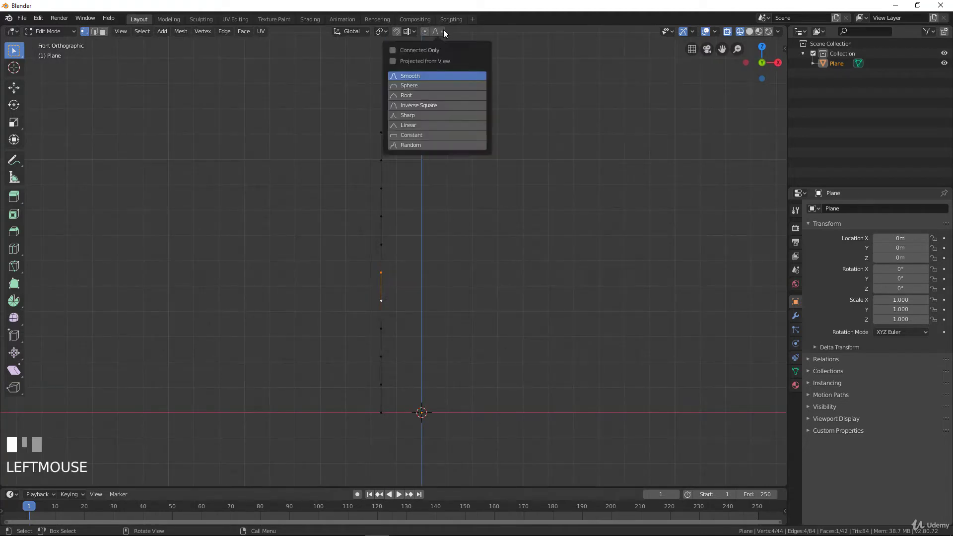
left_click(428, 85)
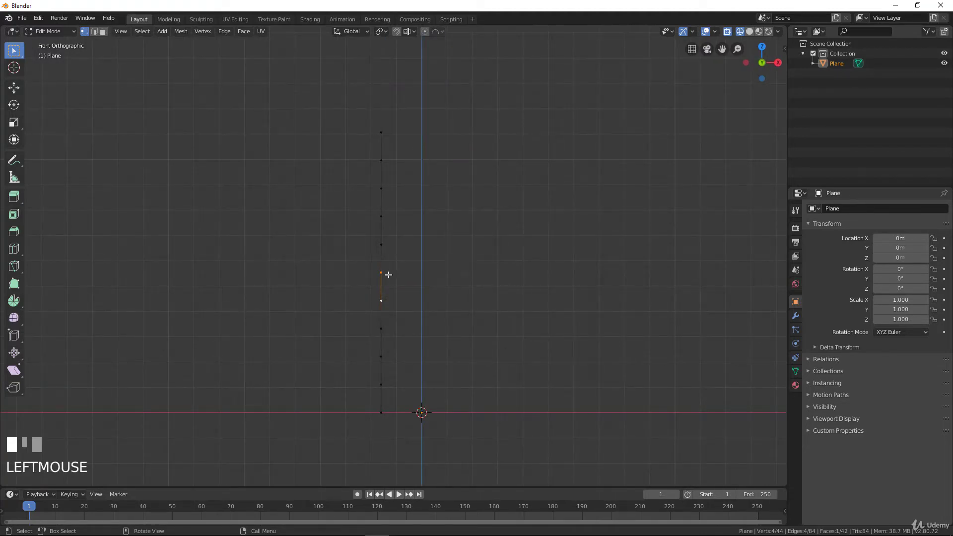
key("g")
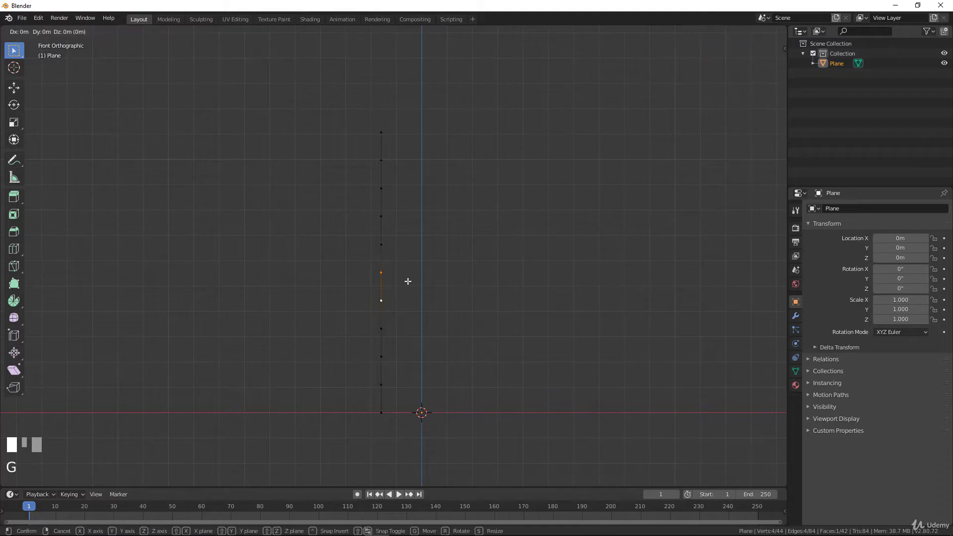
key("x")
right_click(379, 279)
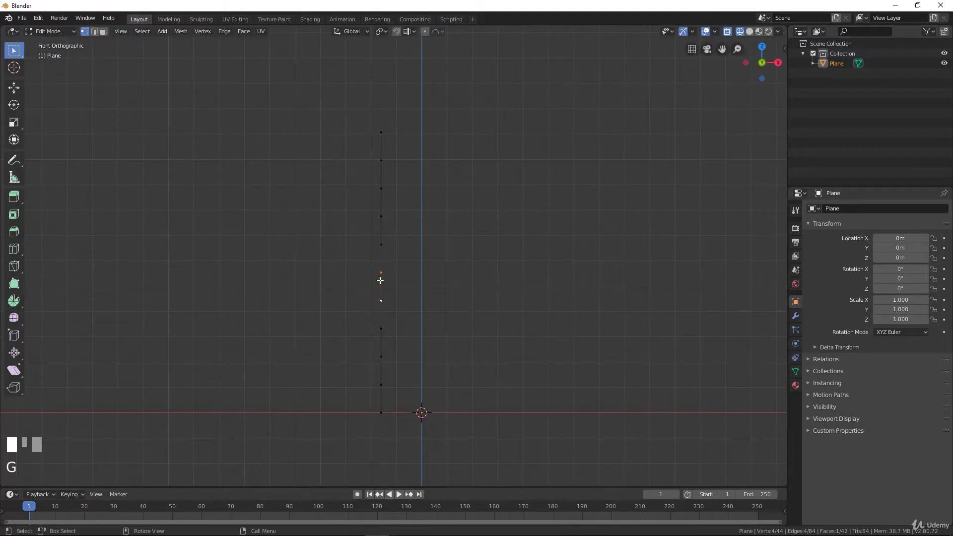
Step: Enable proportional editing and move the selected face outward along negative X with a proportional size of 9.85, bending the whole side
left_click(425, 32)
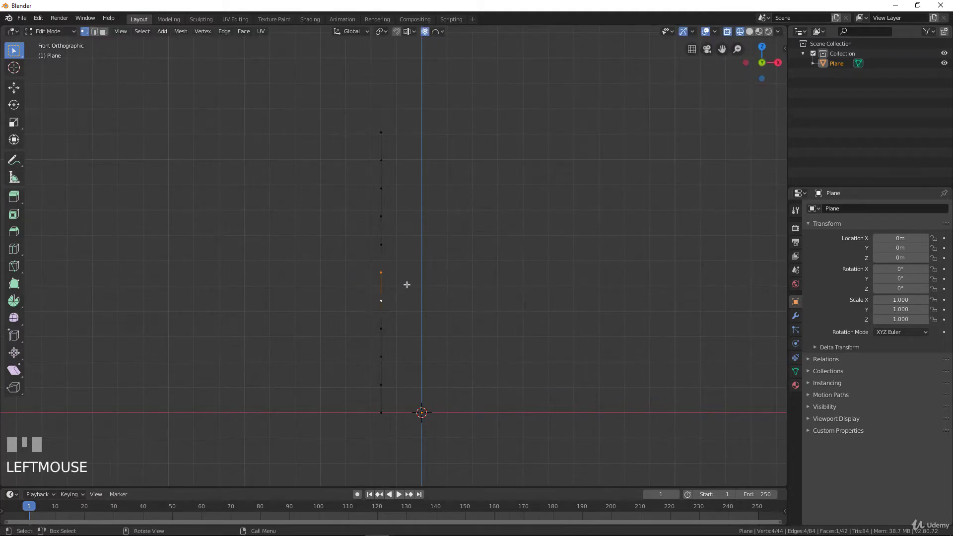
key("g")
key("x")
scroll(393, 282, "down", 20)
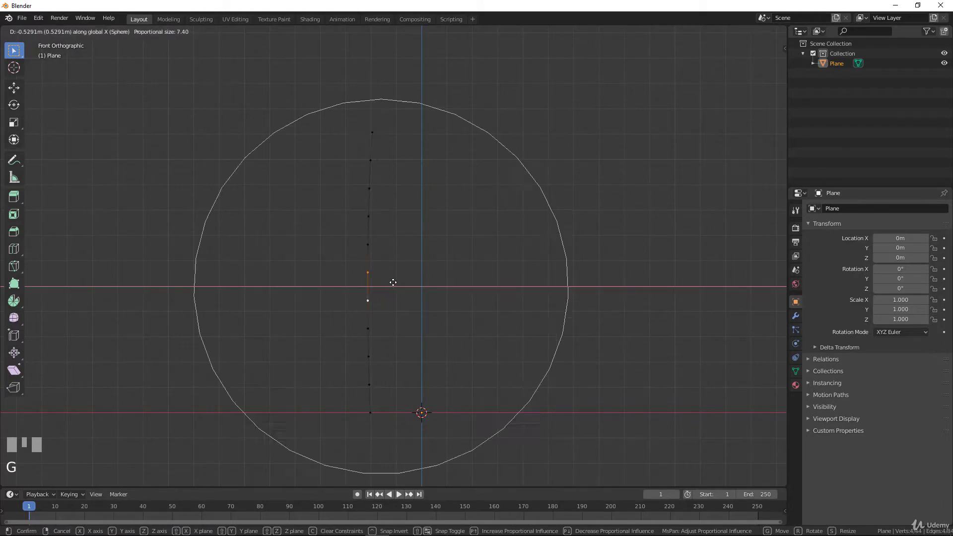
scroll(393, 282, "down", 3)
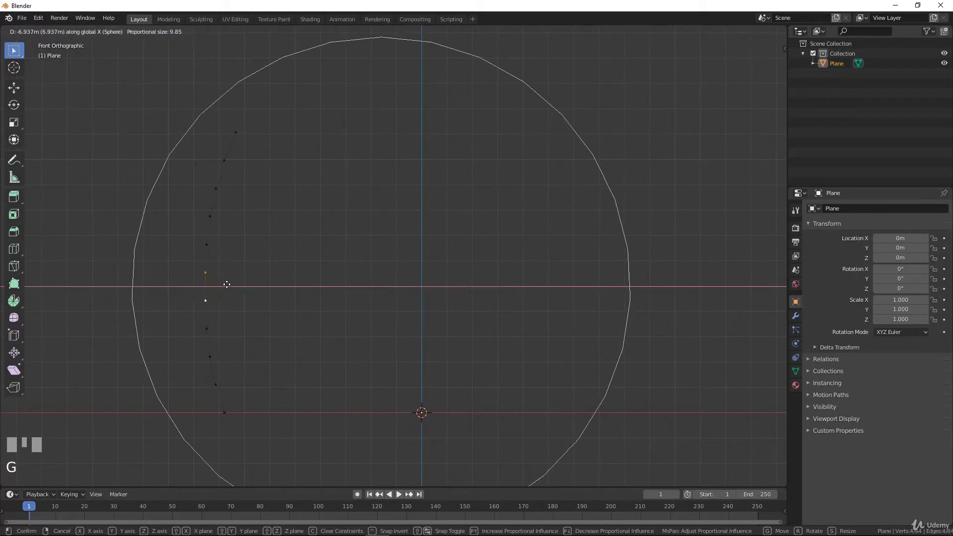
scroll(208, 286, "up", 1)
scroll(208, 287, "down", 1)
left_click(182, 285)
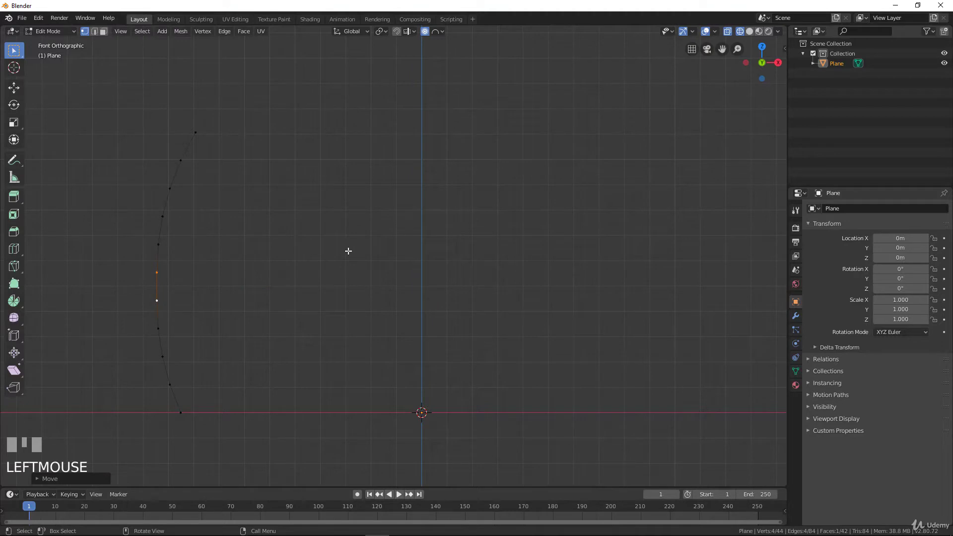
Step: Reveal the hidden geometry and, with proportional editing off, move all vertices of the curved side about 8.35 m along positive X
key("alt+h")
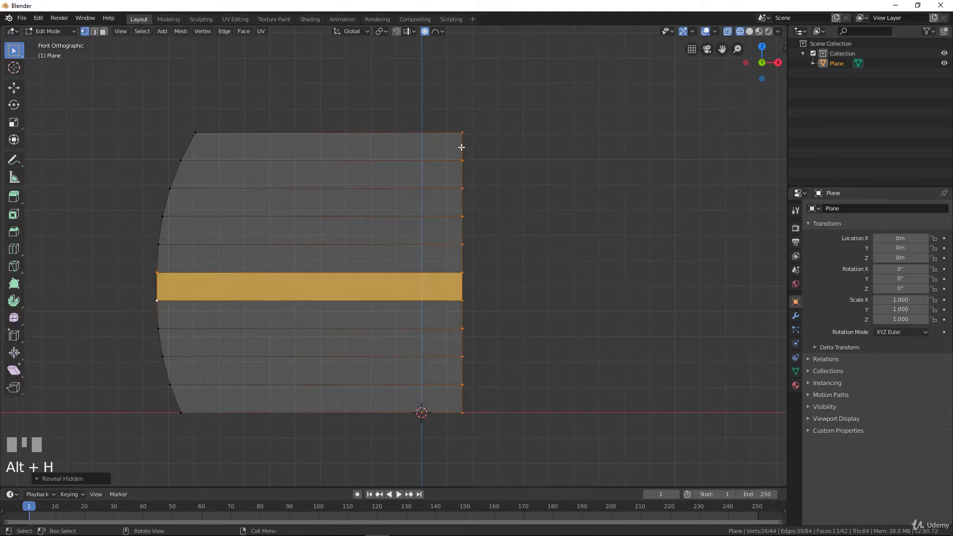
left_click(194, 134)
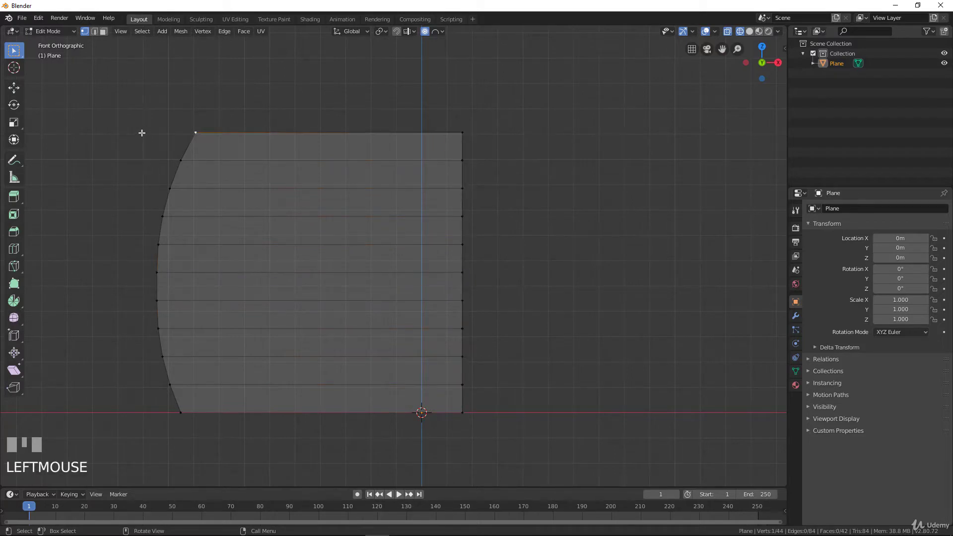
key("b")
left_click_drag(106, 91, 256, 436)
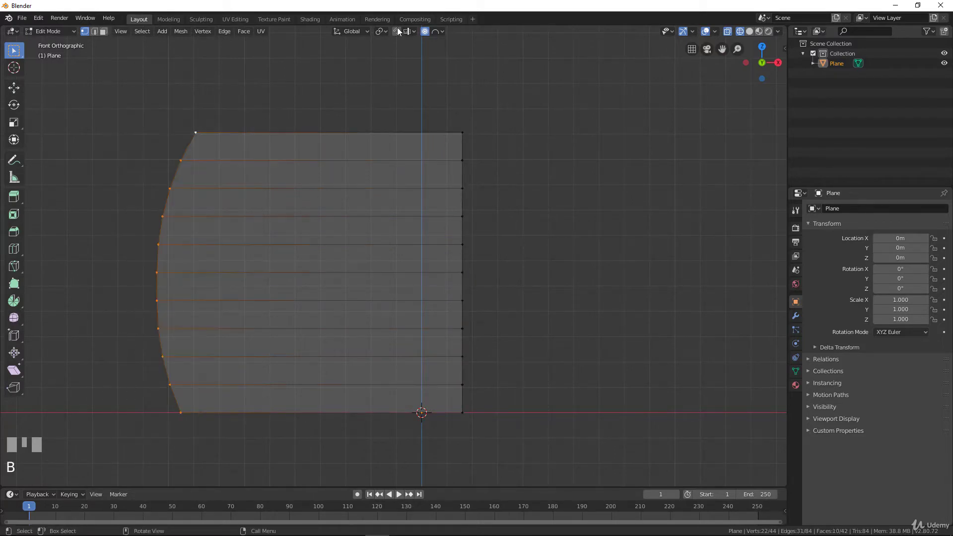
left_click(424, 31)
key("g")
key("x")
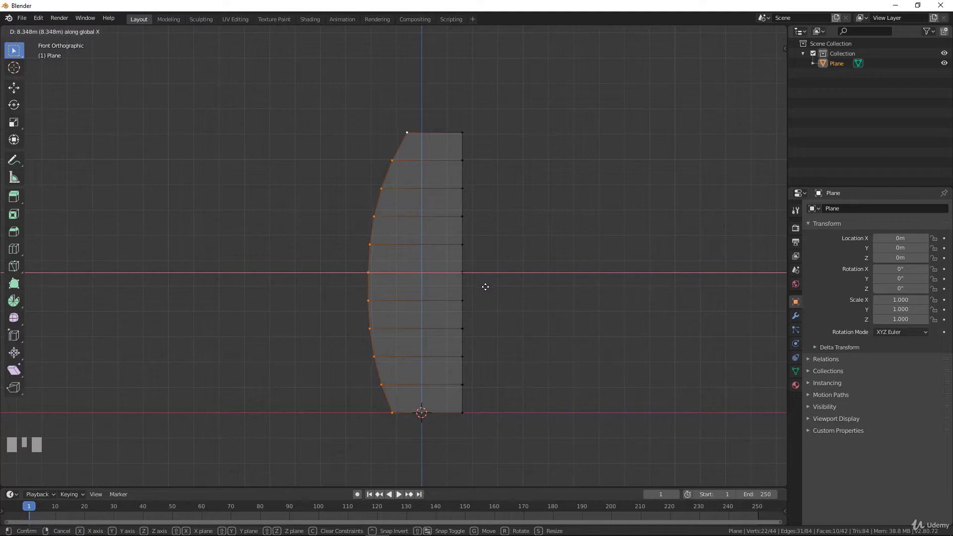
left_click(485, 286)
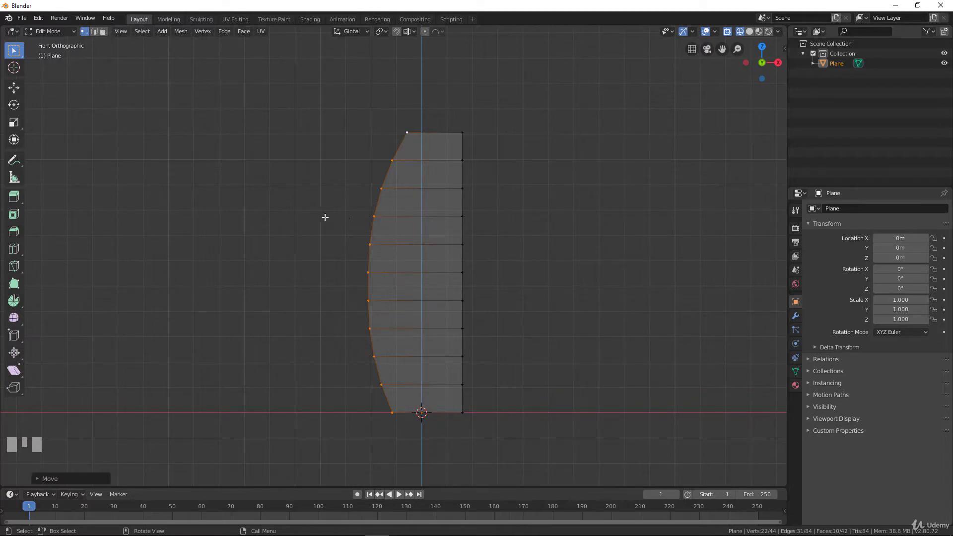
Step: Isolate the curved side's vertical edge chain on the negative Y side by hiding all other geometry
middle_click_drag(323, 217, 427, 227)
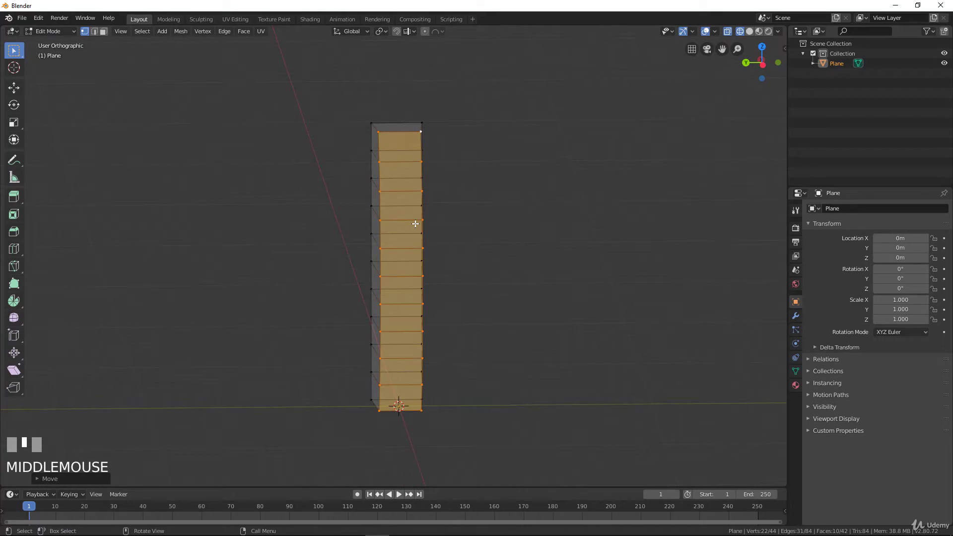
key("ctrl+KP_3")
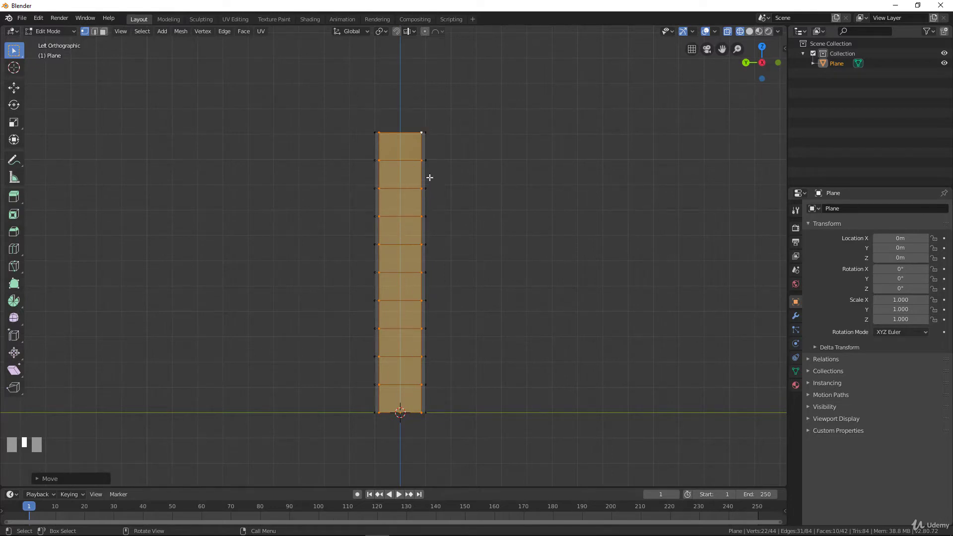
middle_click_drag(409, 170, 392, 179)
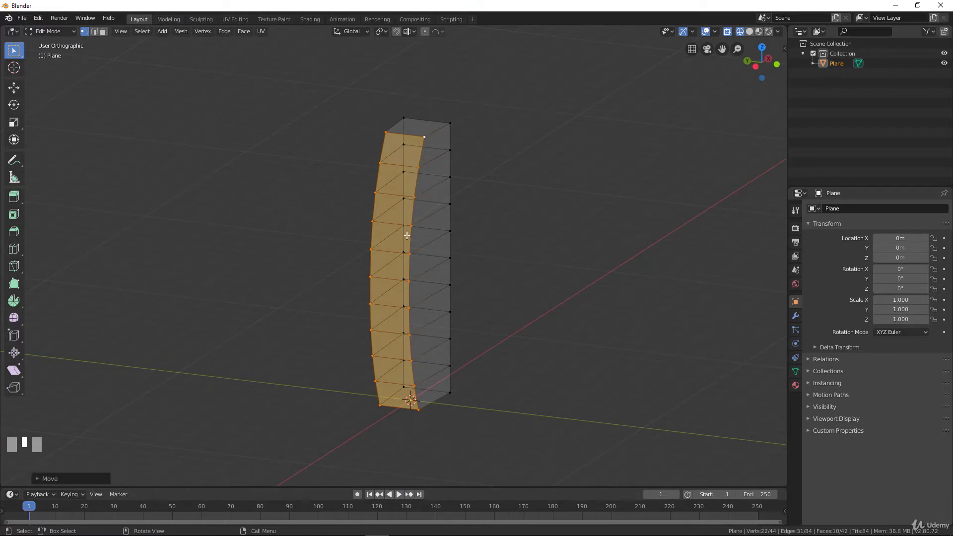
left_click(426, 136)
left_click(419, 409, "ctrl")
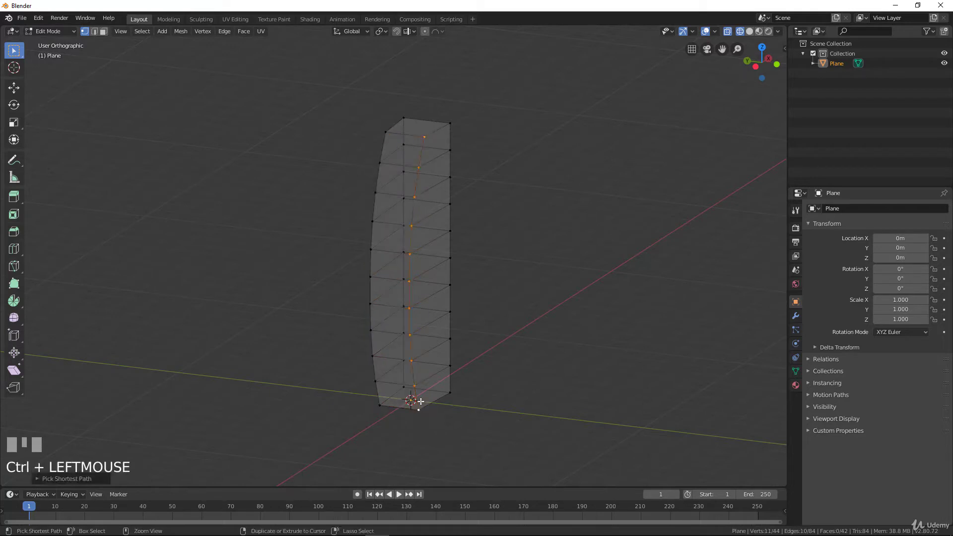
middle_click_drag(421, 401, 416, 296)
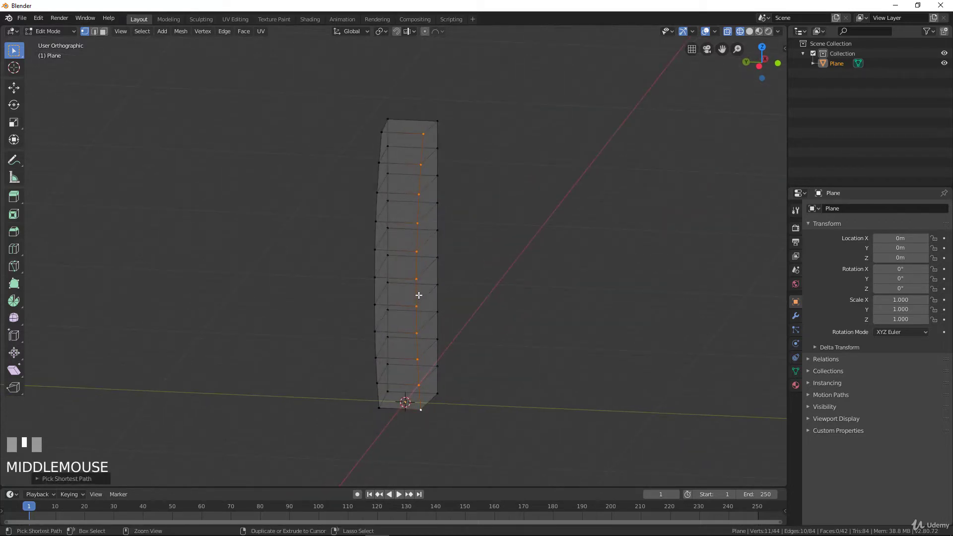
key("ctrl+i")
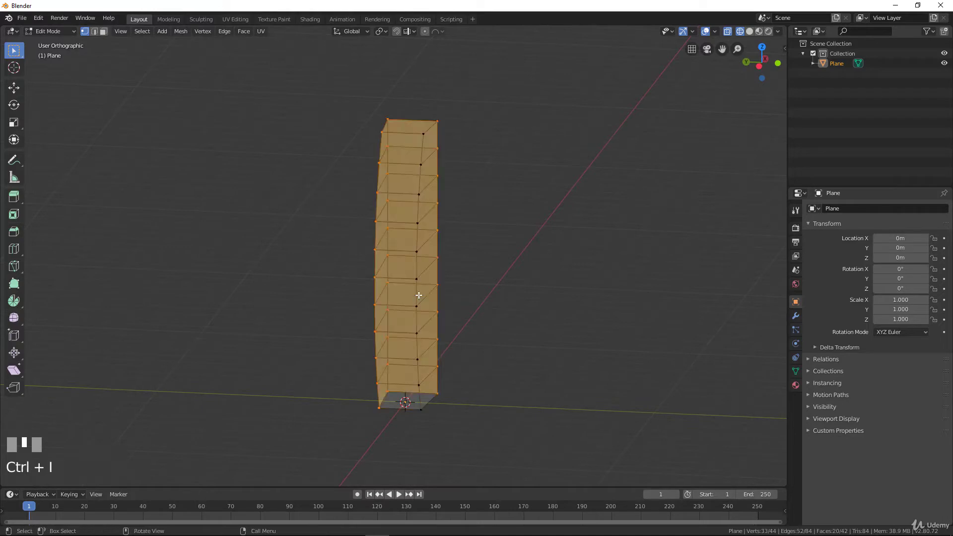
key("h")
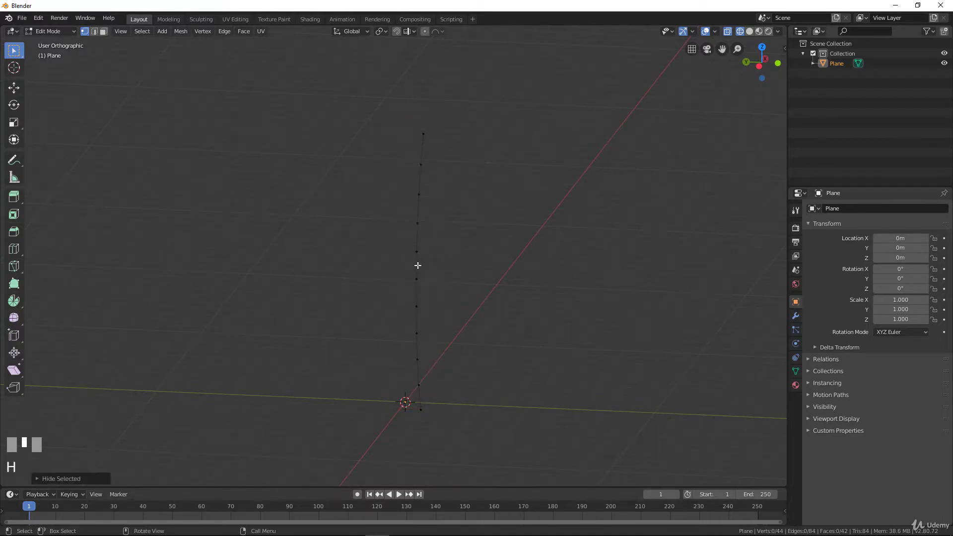
Step: Select the top and bottom vertices of the isolated edge chain and enable proportional editing with Sharp falloff
middle_click_drag(418, 265, 426, 148)
left_click(421, 132)
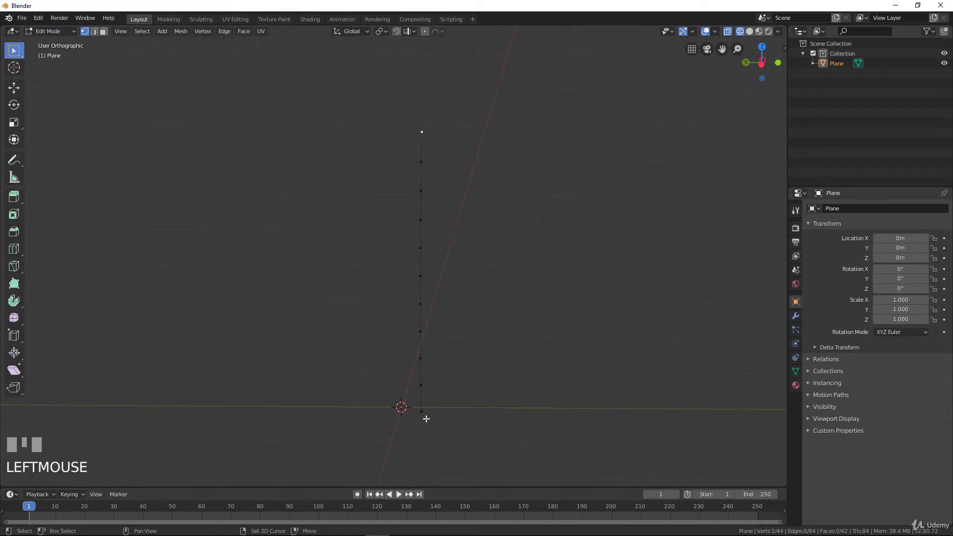
left_click(420, 411, "shift")
middle_click_drag(420, 411, 453, 342)
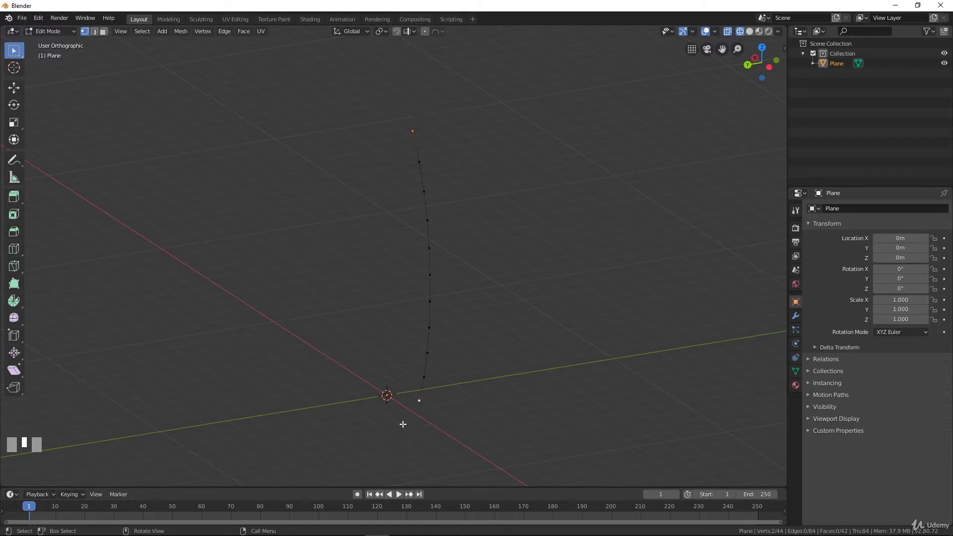
middle_click_drag(494, 286, 485, 283)
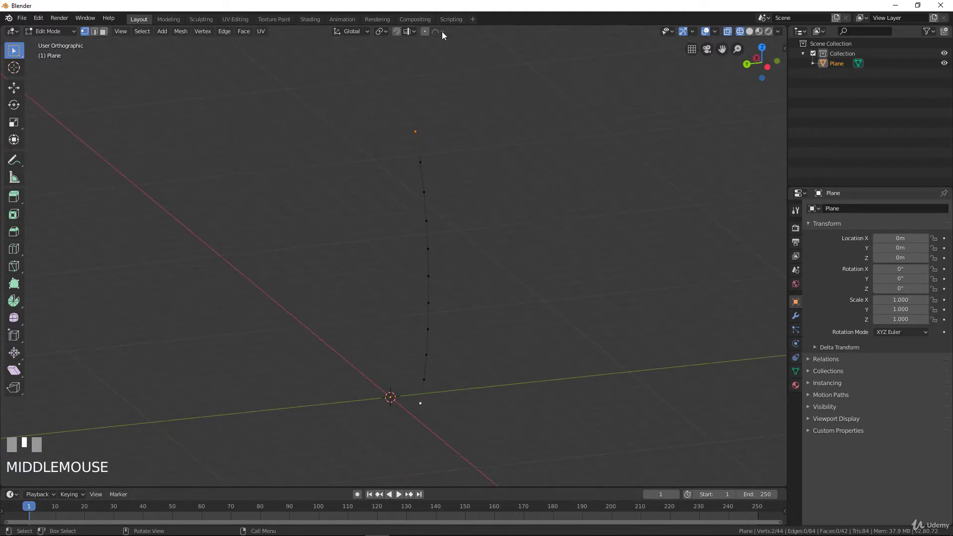
left_click(442, 31)
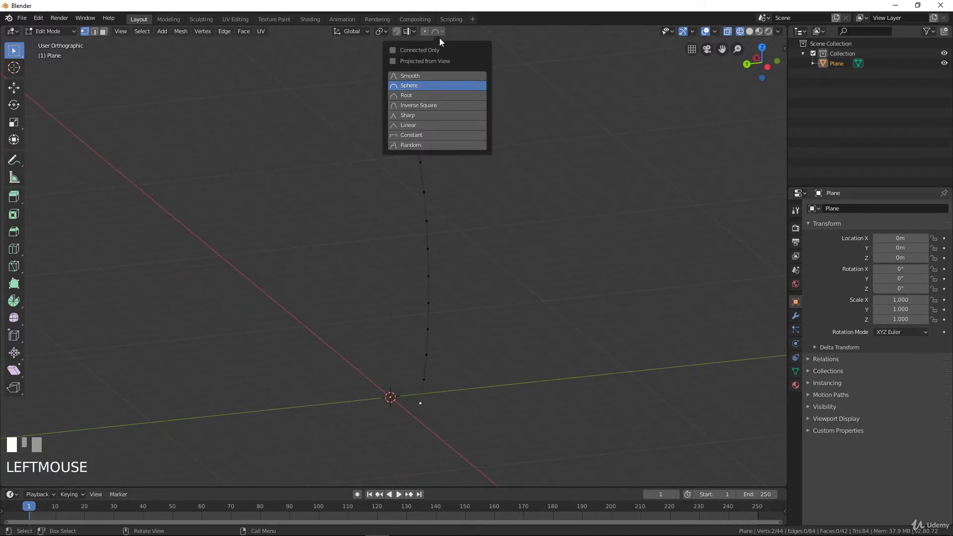
left_click(408, 117)
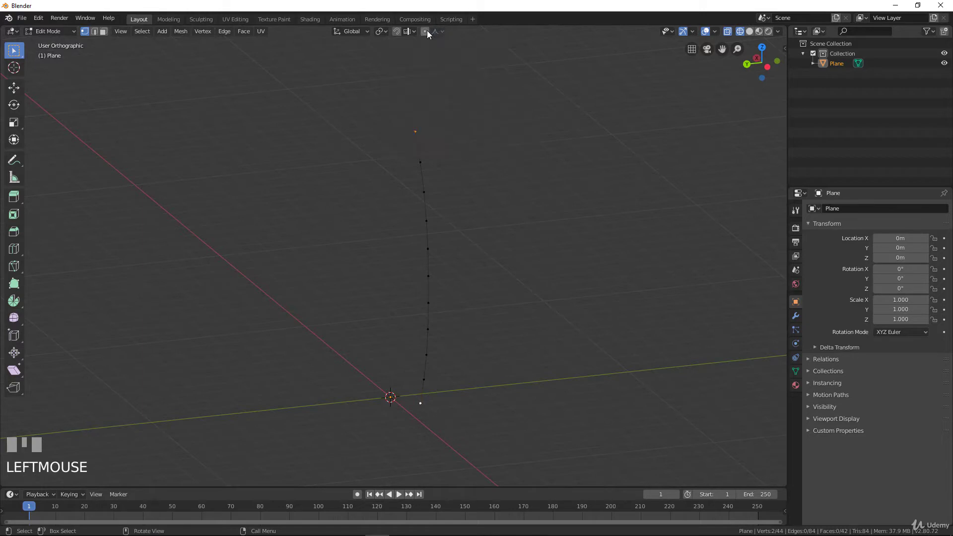
left_click(426, 32)
Step: Move the selected end vertices about 0.82 m along negative Y with a proportional size of 5.56, bending the edge chain
key("ctrl")
key("ctrl+KP_3")
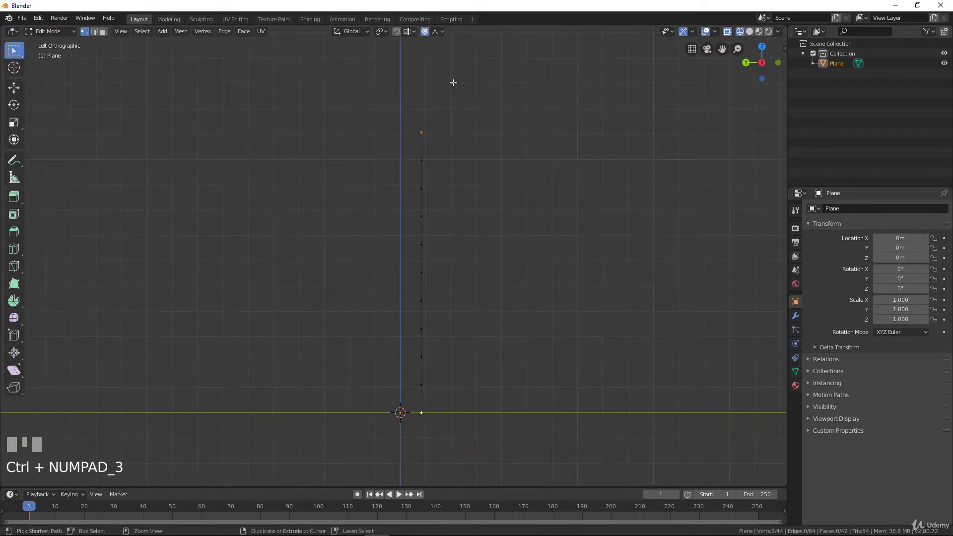
key("g")
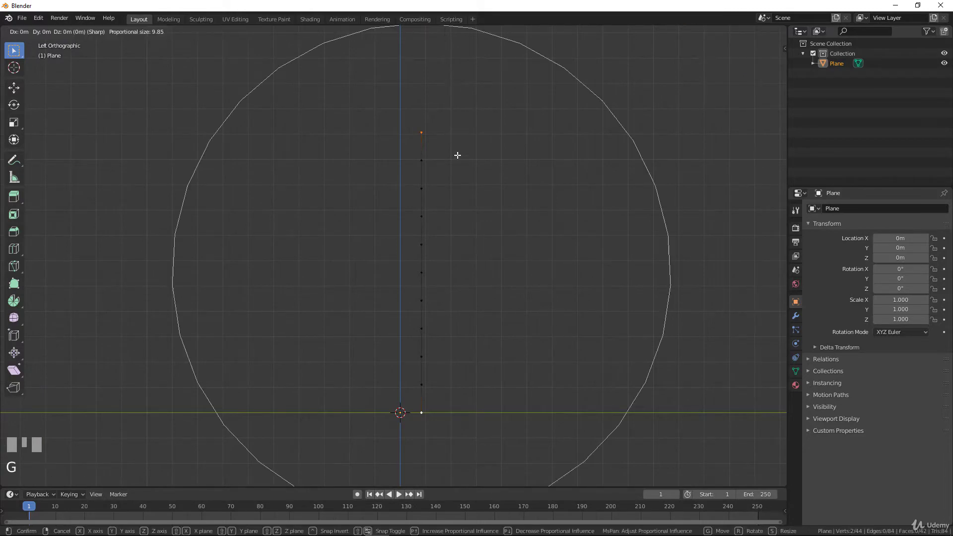
key("y")
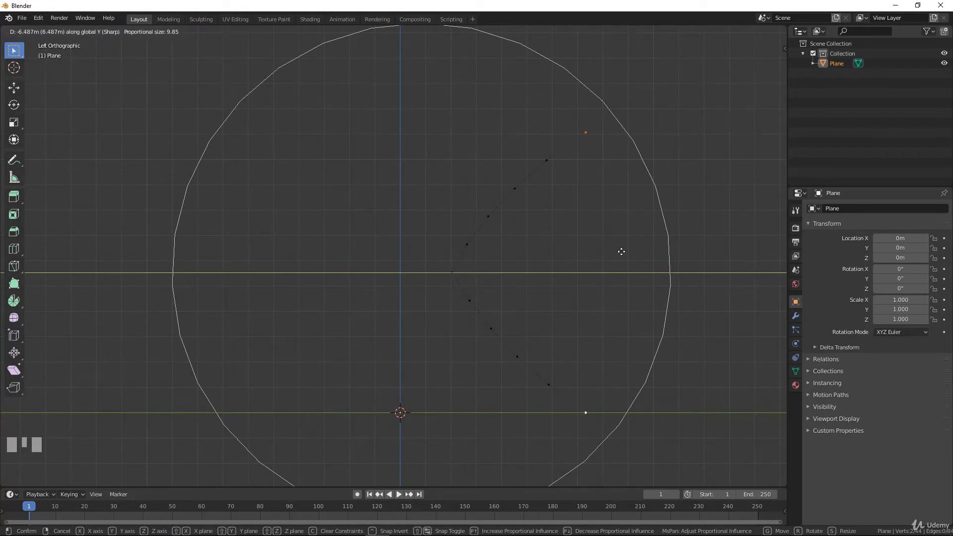
scroll(620, 251, "up", 2)
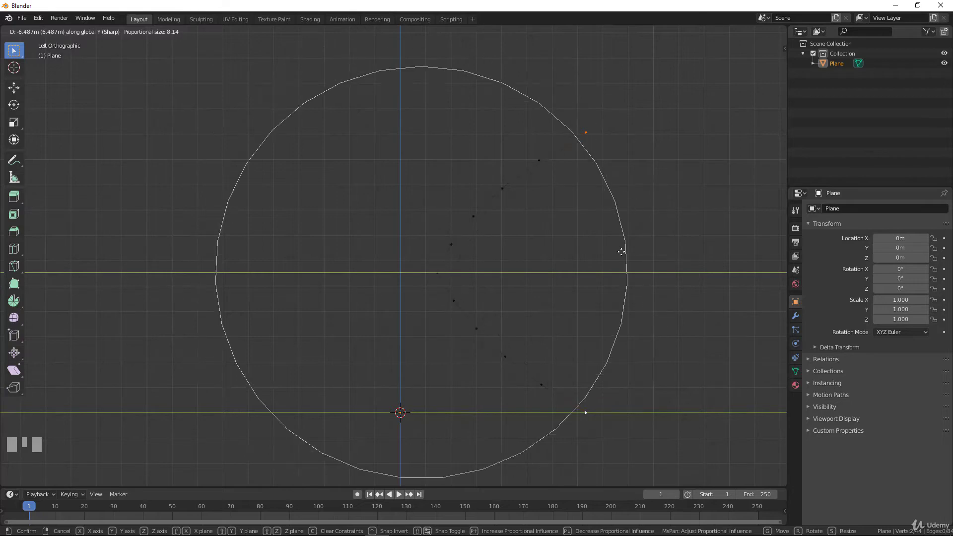
scroll(620, 252, "up", 5)
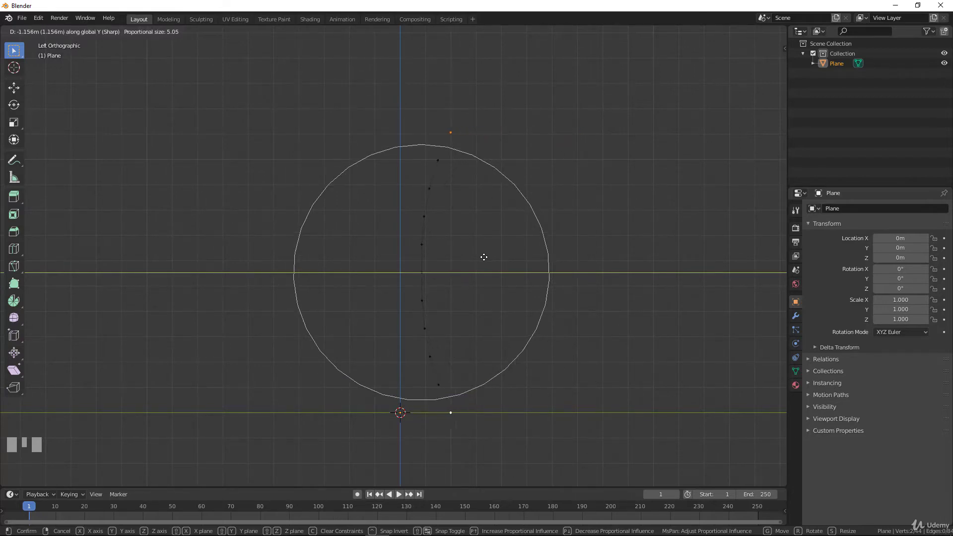
scroll(514, 255, "down", 1)
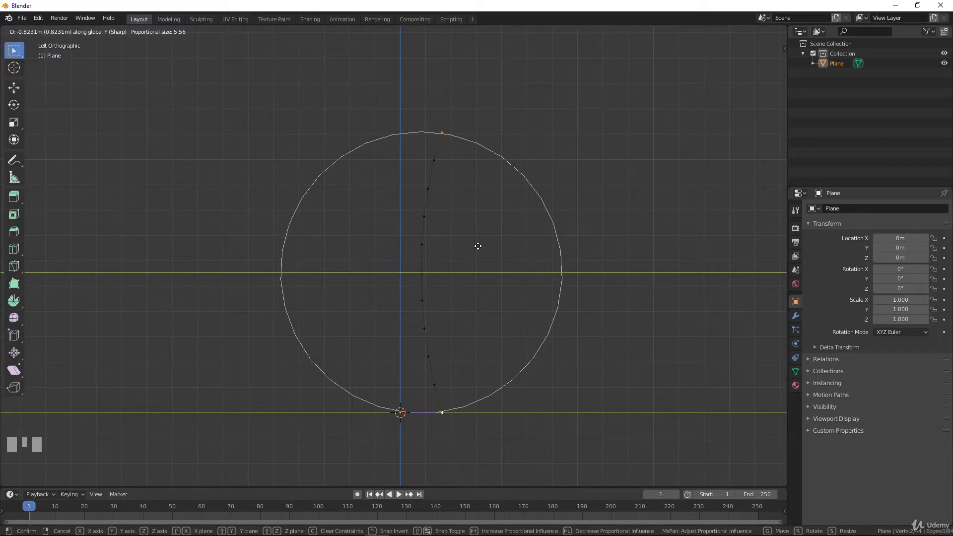
left_click(478, 246)
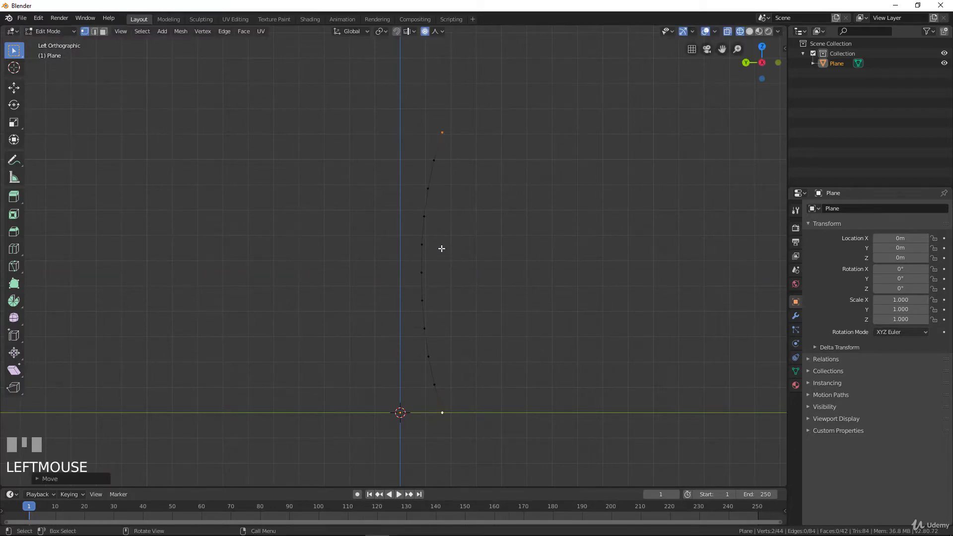
Step: Reveal the hidden geometry and select the whole bent vertical edge chain on the negative Y side
key("alt+h")
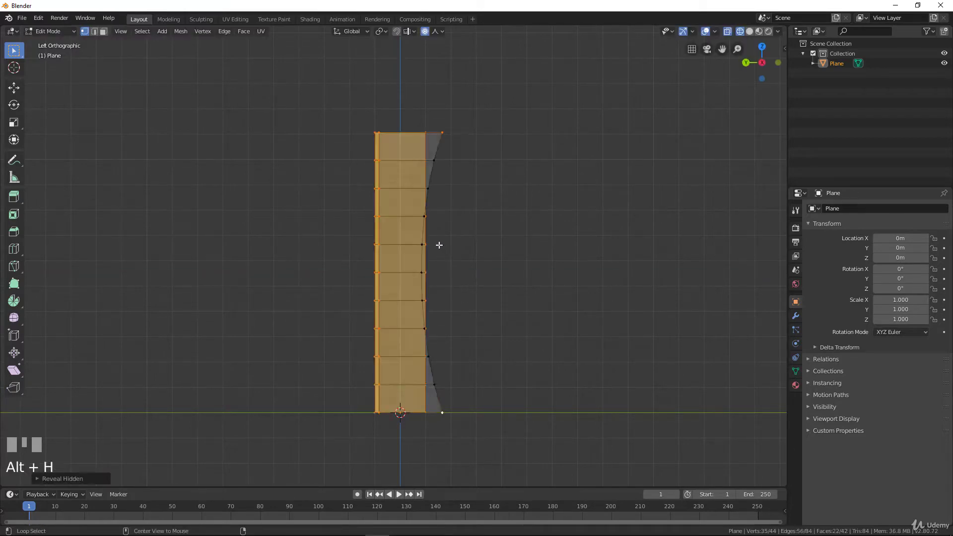
middle_click_drag(439, 245, 484, 229)
left_click(417, 124)
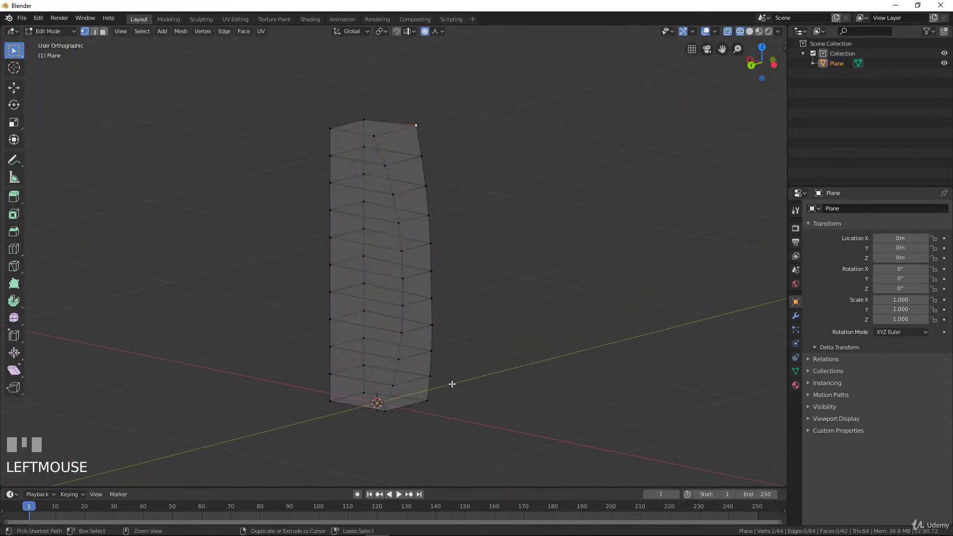
left_click(430, 399, "ctrl")
middle_click_drag(435, 355, 415, 348)
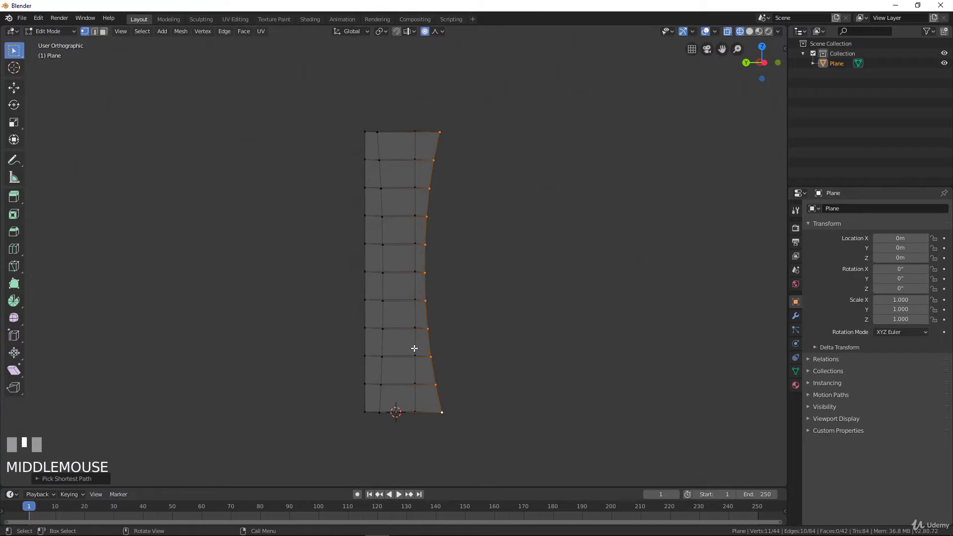
key("KP_1")
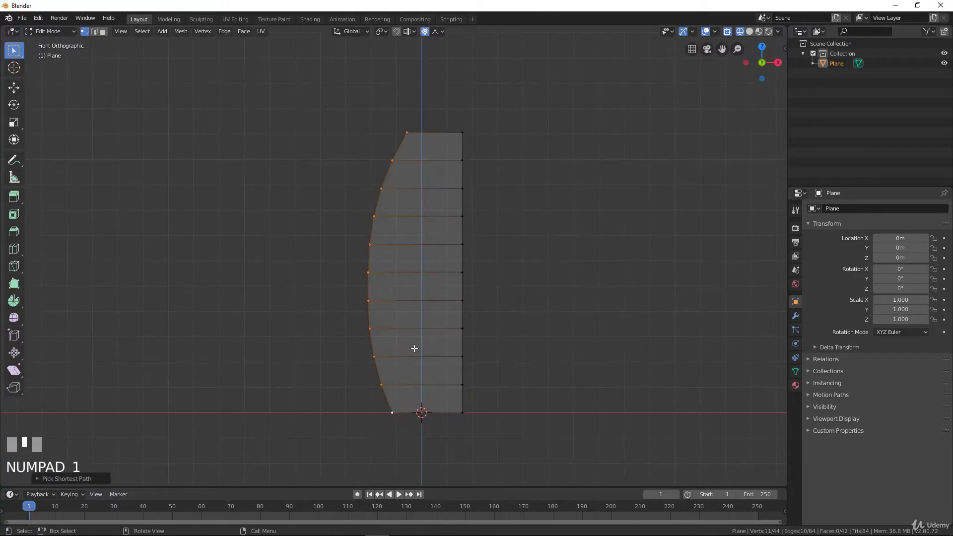
key("ctrl+KP_3")
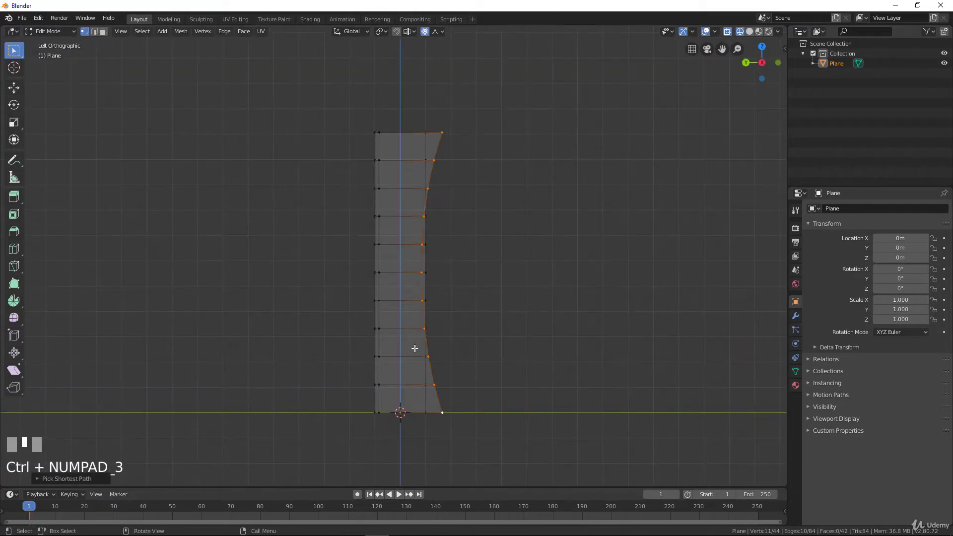
Step: With proportional editing off, move the selected edge chain about 0.59 m along positive Y
key("g")
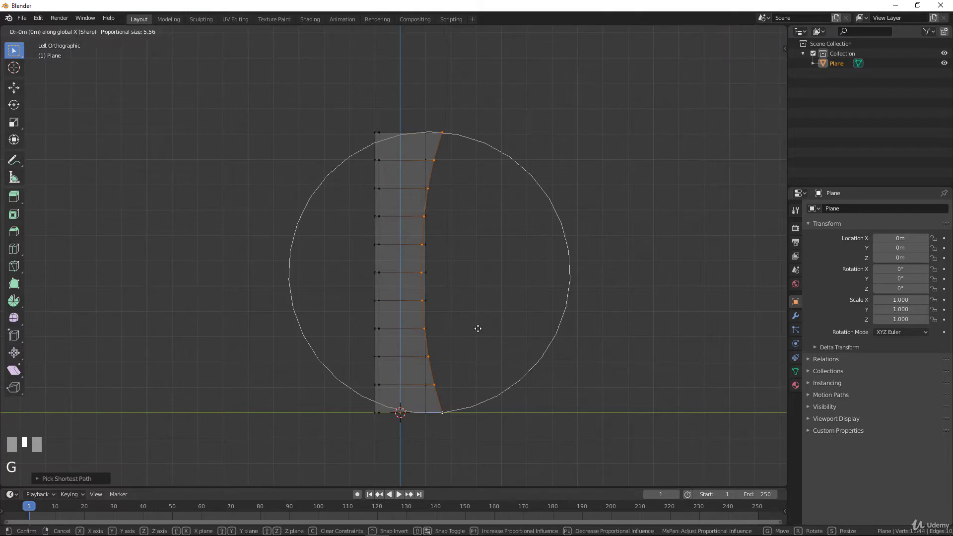
right_click(478, 328)
key("o")
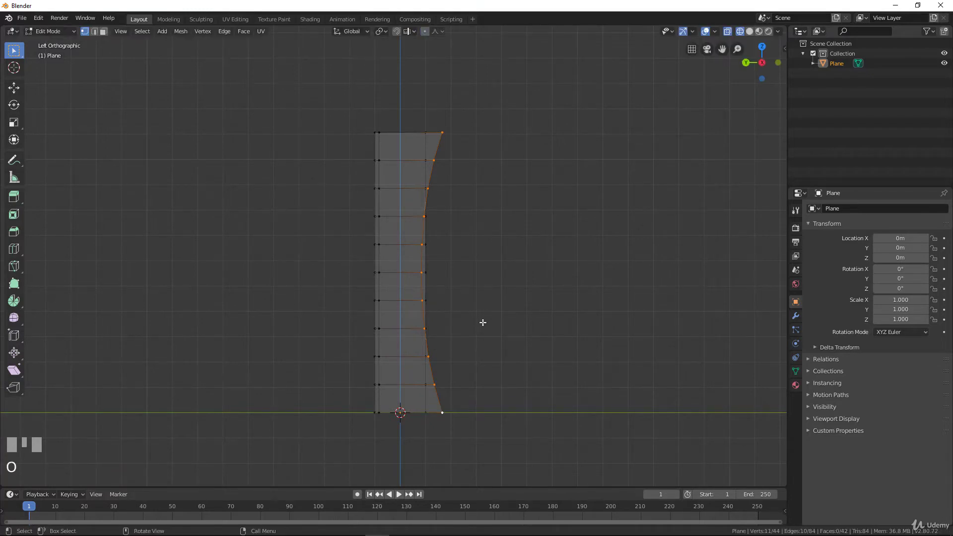
key("g")
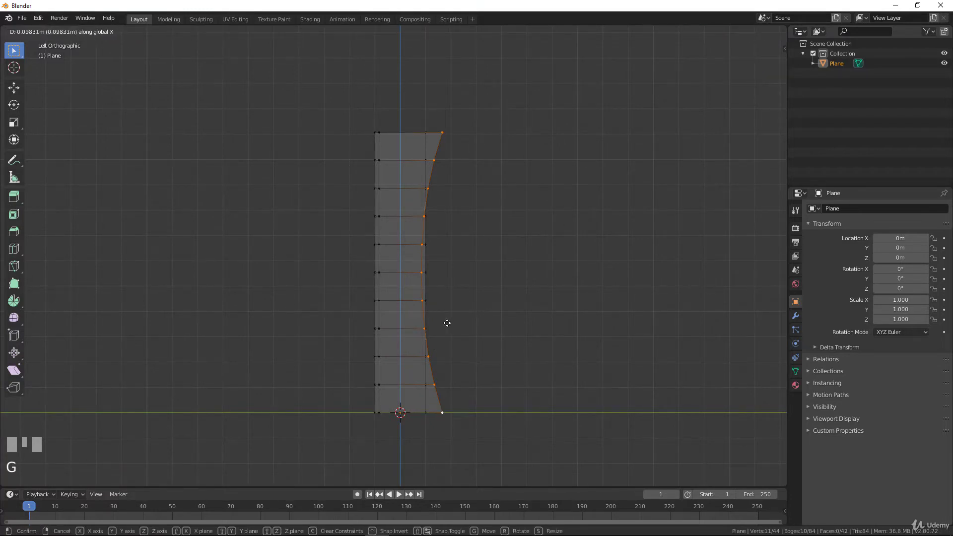
key("y")
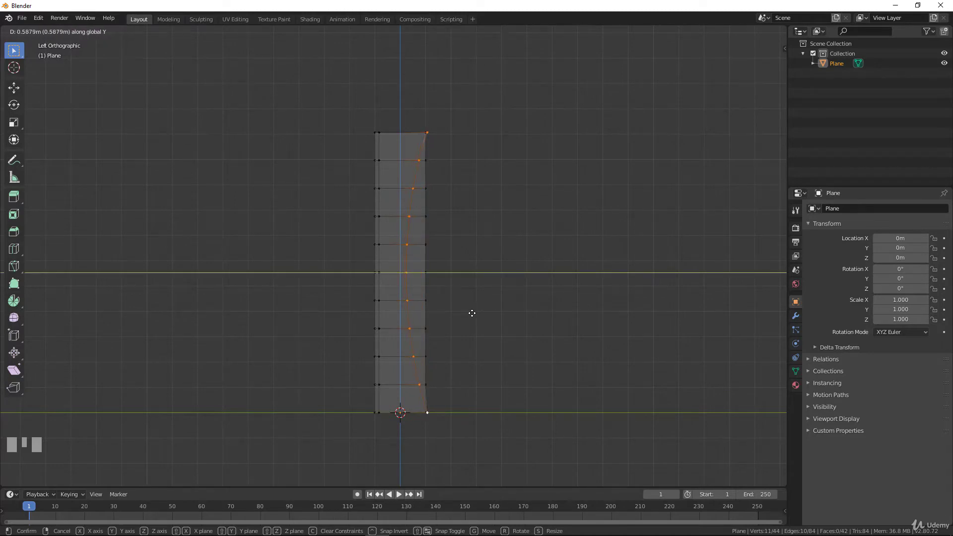
left_click(471, 313)
Step: Scale the selected edge chain along Y to about 0.53 to flatten its curve
key("s")
key("x")
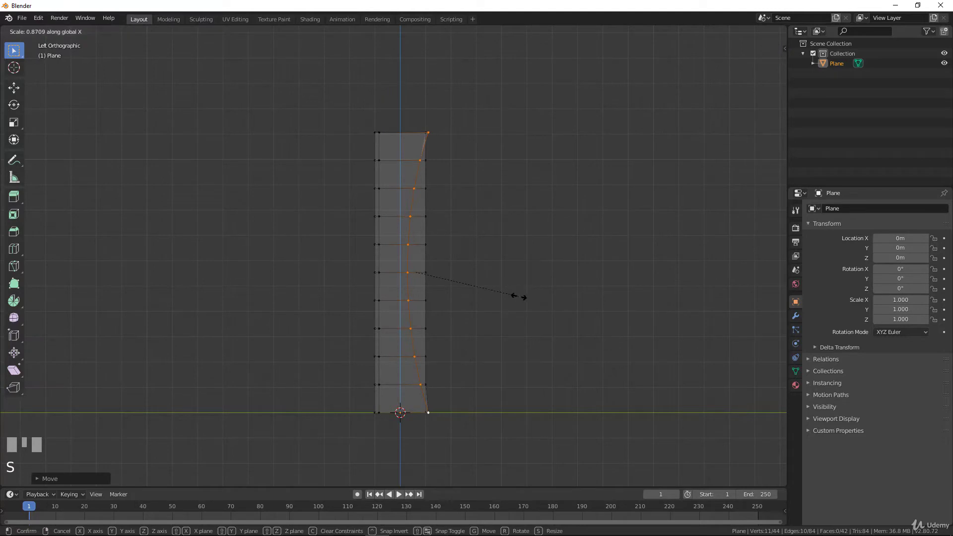
key("y")
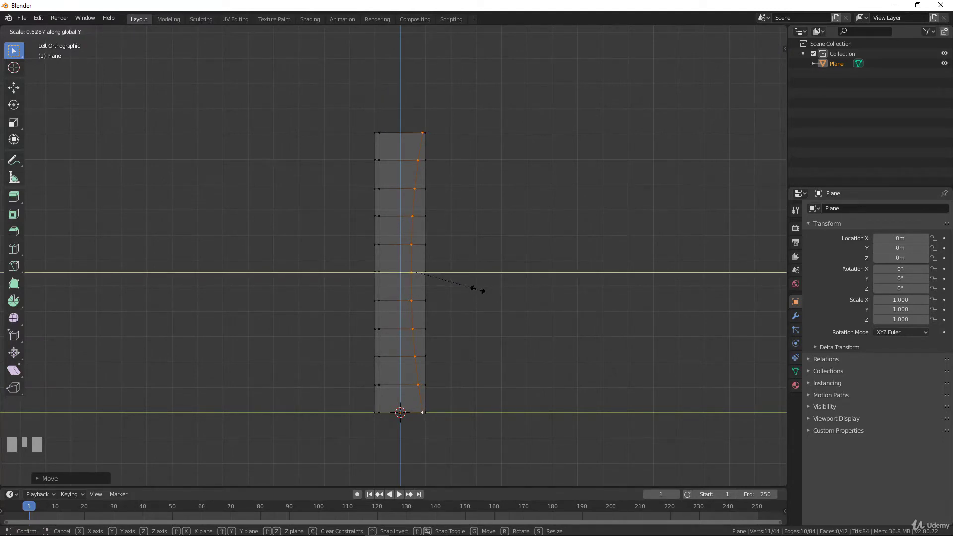
left_click(477, 290)
Step: Switch the viewport to solid shading and inspect the curved edge of the column from several angles
middle_click_drag(477, 290, 346, 300)
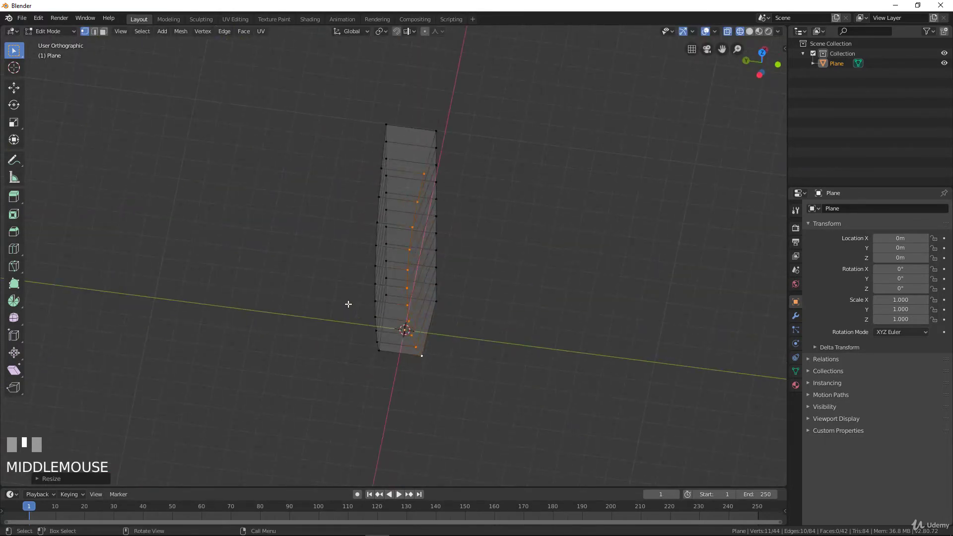
middle_click_drag(374, 239, 390, 195)
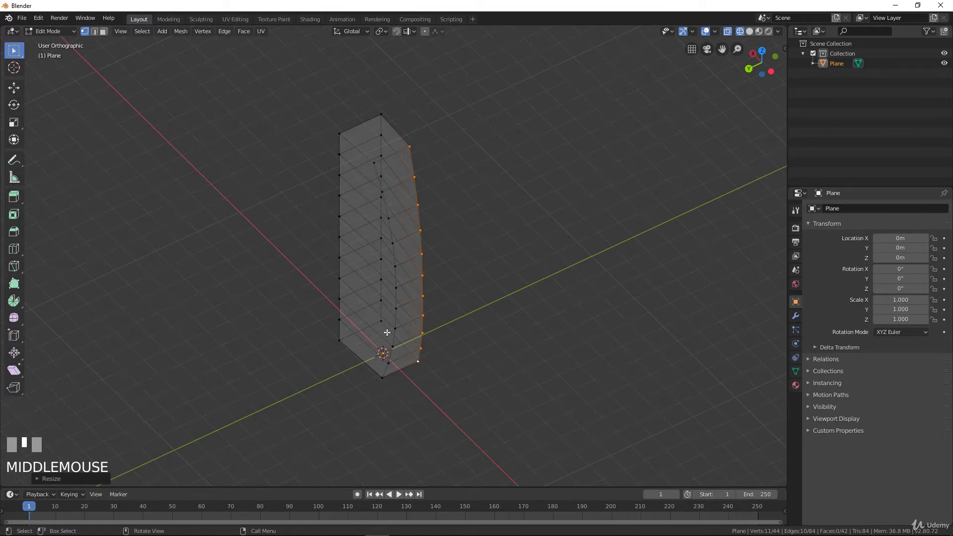
middle_click_drag(387, 332, 367, 256)
key("z")
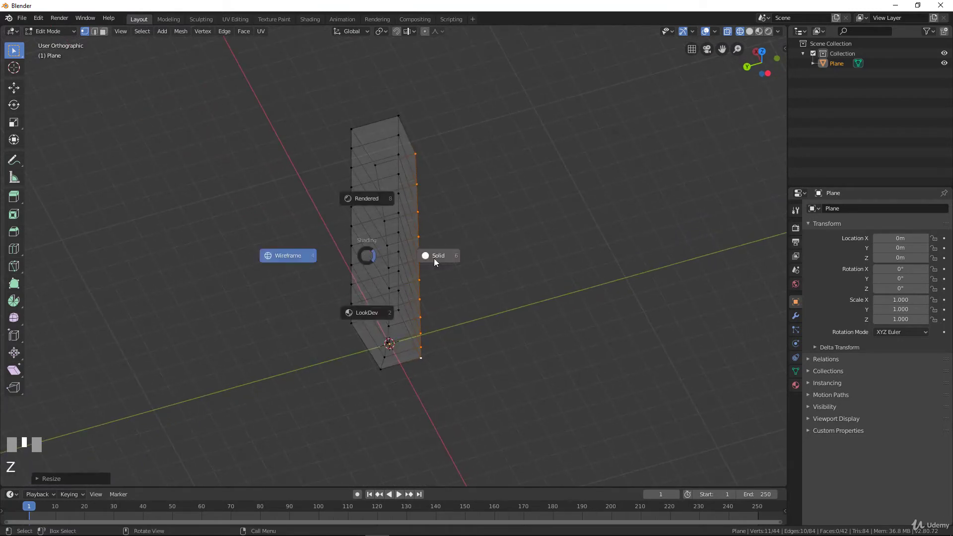
left_click(451, 254)
mouse_move(451, 254)
middle_mouse_down()
mouse_move(389, 248)
mouse_move(411, 194)
mouse_move(415, 143)
middle_mouse_up()
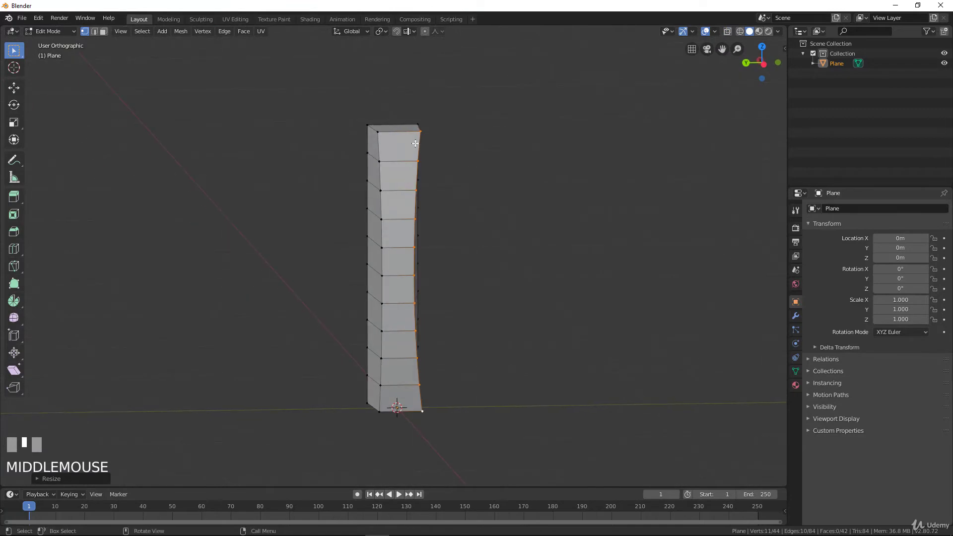
middle_click_drag(401, 299, 374, 139)
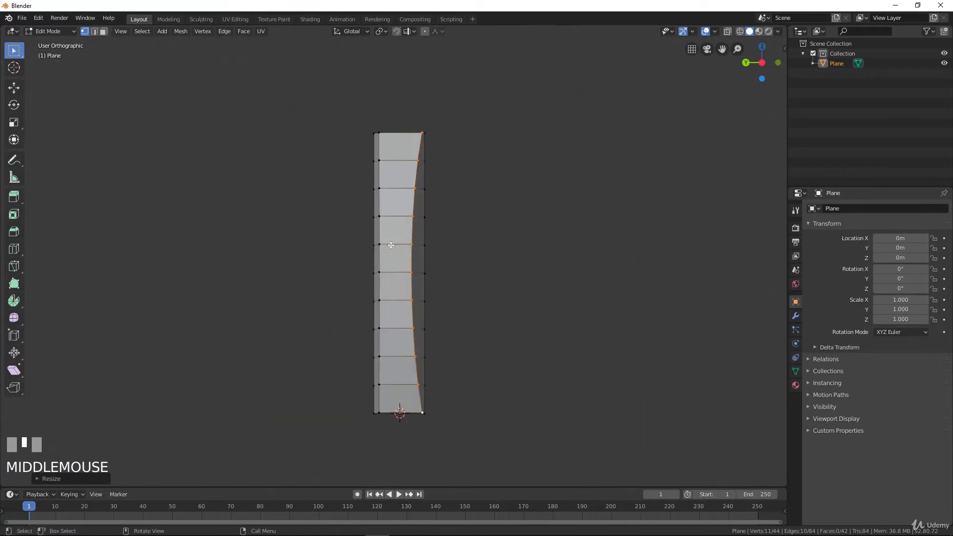
middle_click_drag(387, 331, 480, 195)
Step: Select the entire column mesh and apply Symmetrize to it
key("a")
middle_click_drag(419, 272, 410, 255)
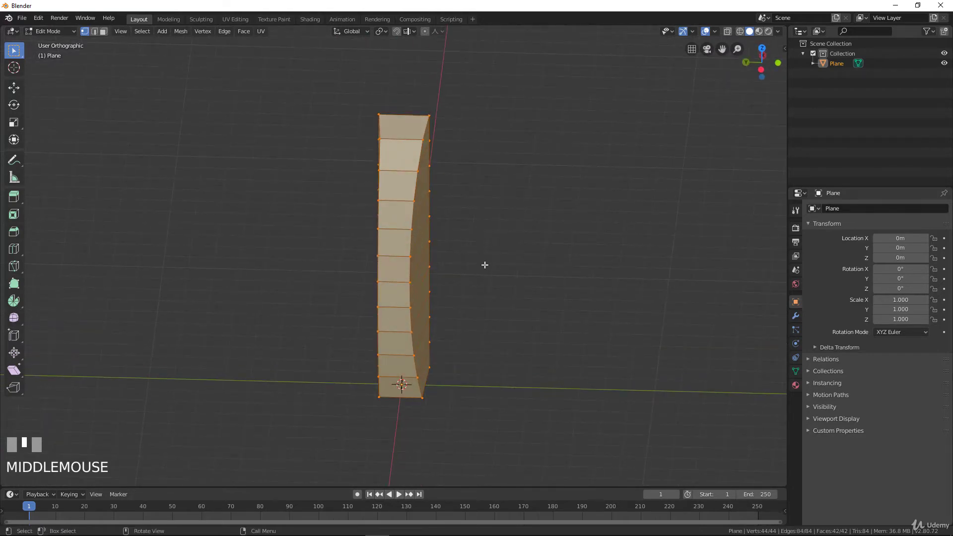
key("space")
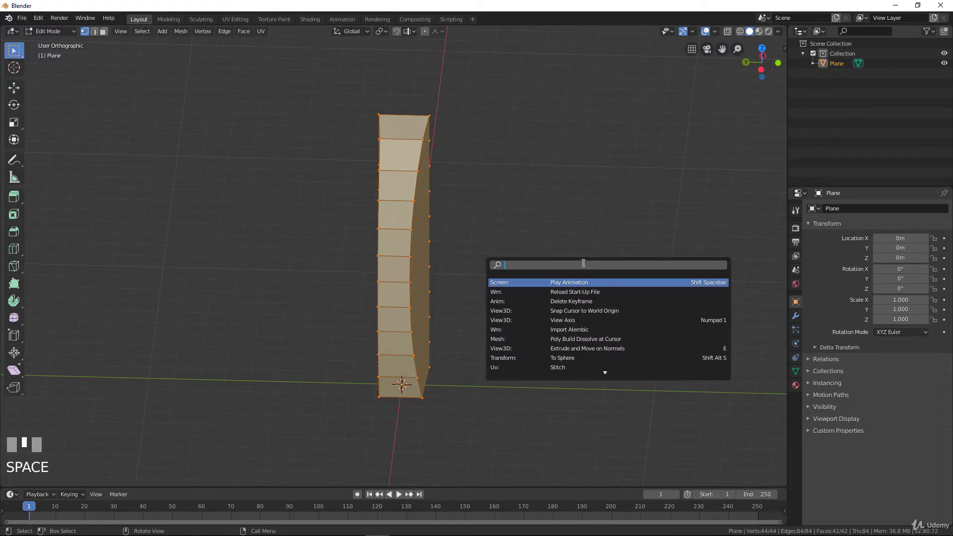
type("sy")
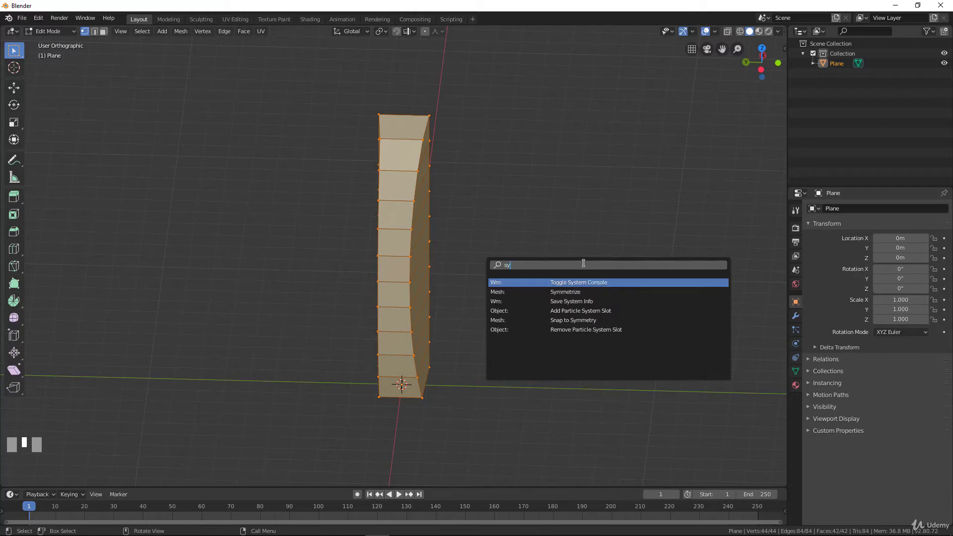
type("mmetri")
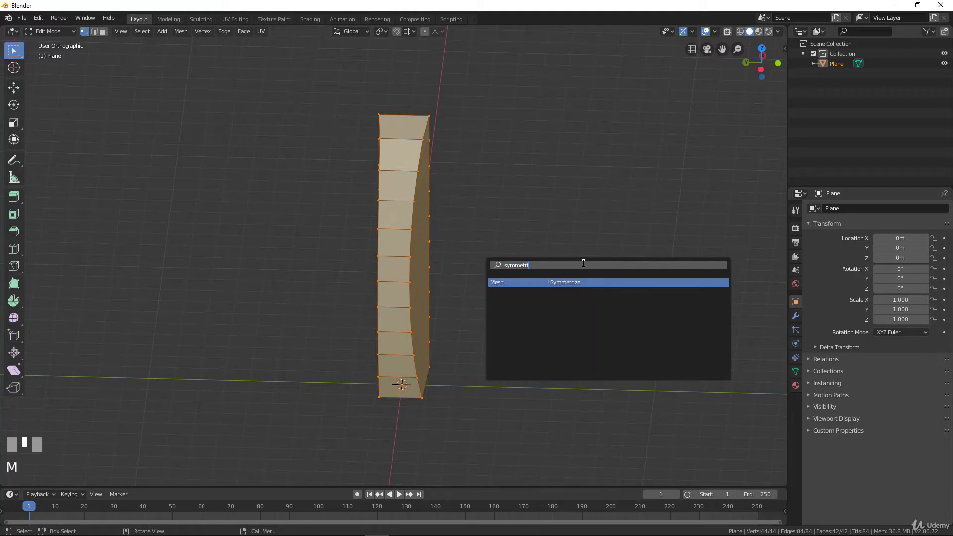
left_click(560, 283)
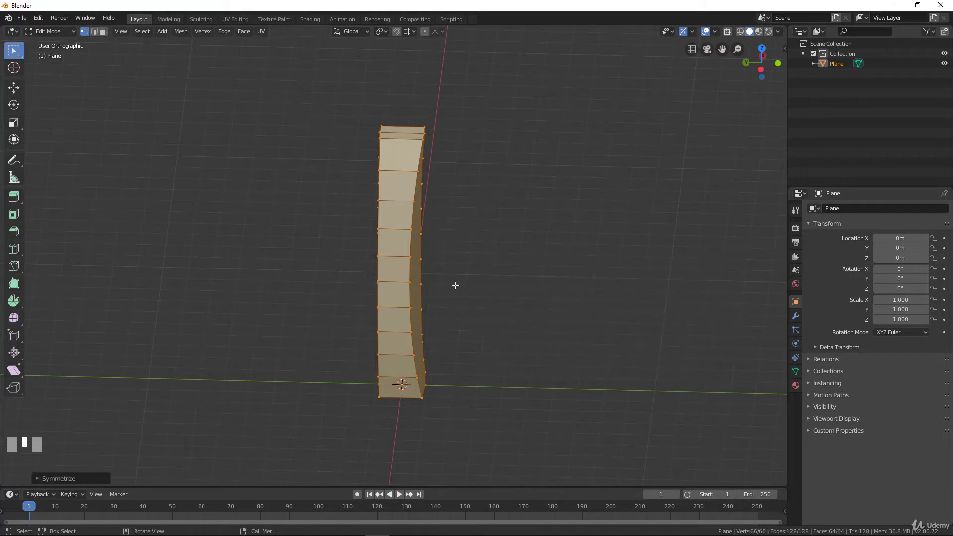
Step: Set the Symmetrize direction to -Y to +Y and check the mirrored curved edge around the column
middle_click_drag(455, 285, 411, 226)
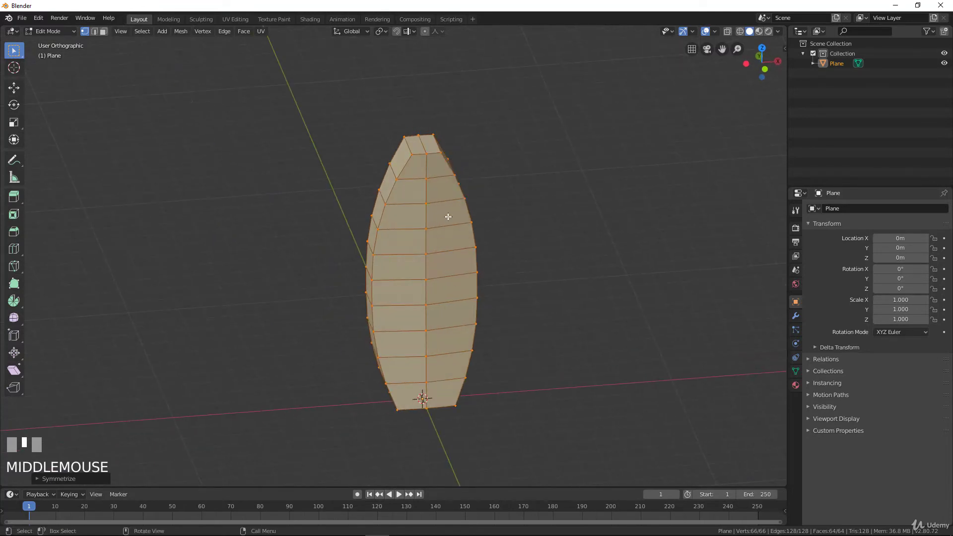
middle_click_drag(340, 296, 187, 349)
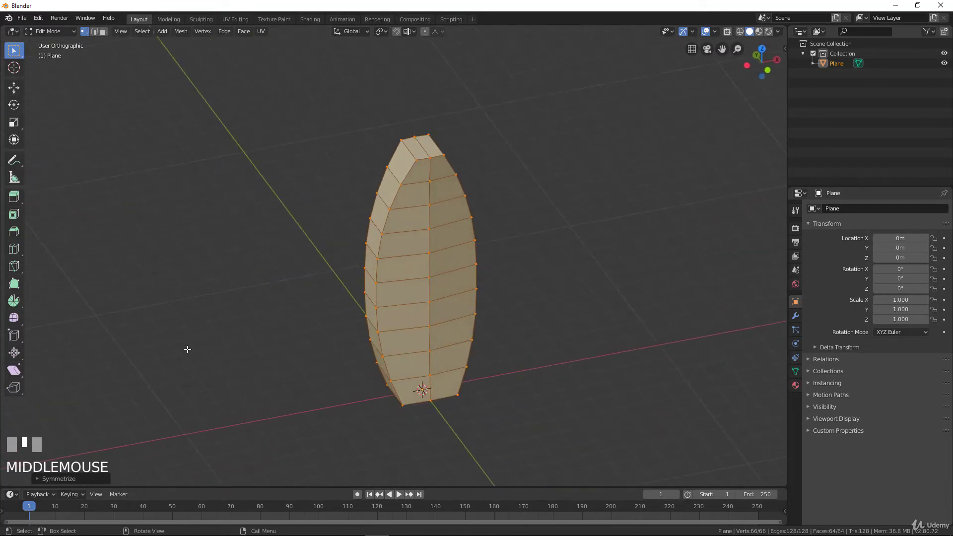
left_click(36, 477)
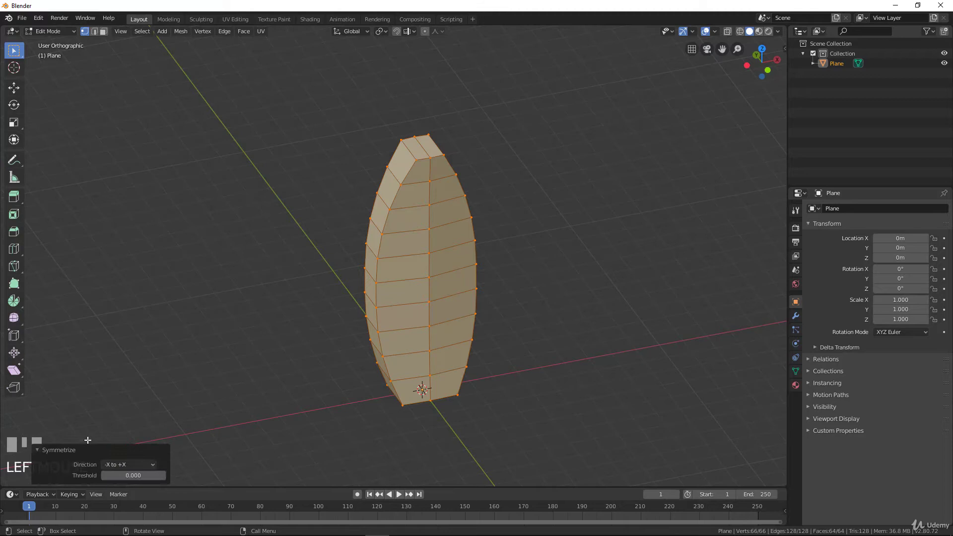
left_click(145, 463)
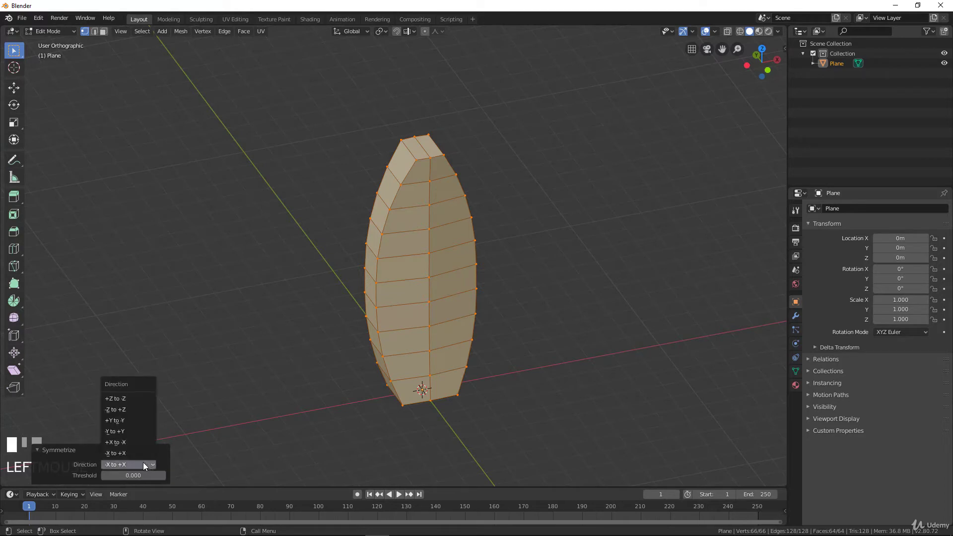
left_click(128, 431)
middle_click_drag(219, 328, 367, 293)
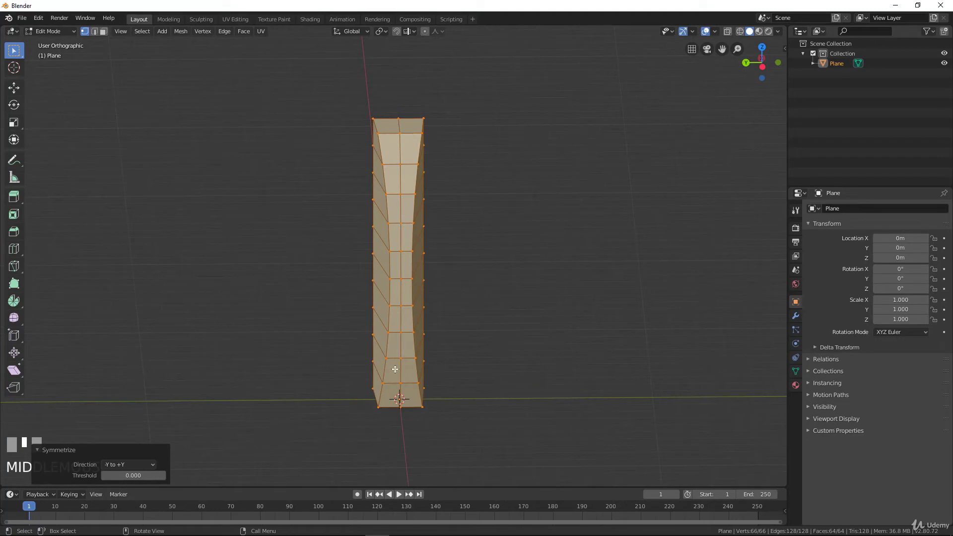
middle_click_drag(420, 273, 415, 169)
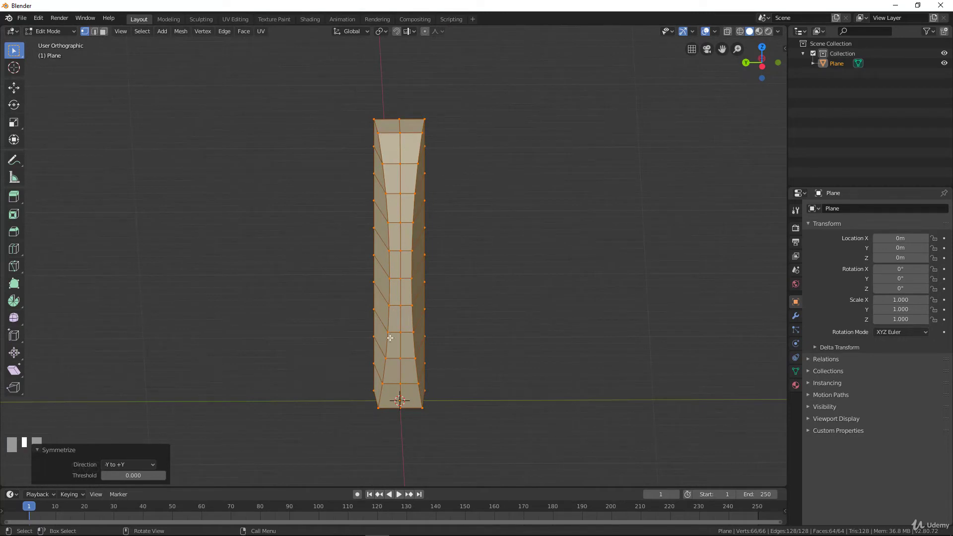
middle_click_drag(385, 270, 434, 135)
middle_click_drag(413, 405, 504, 209)
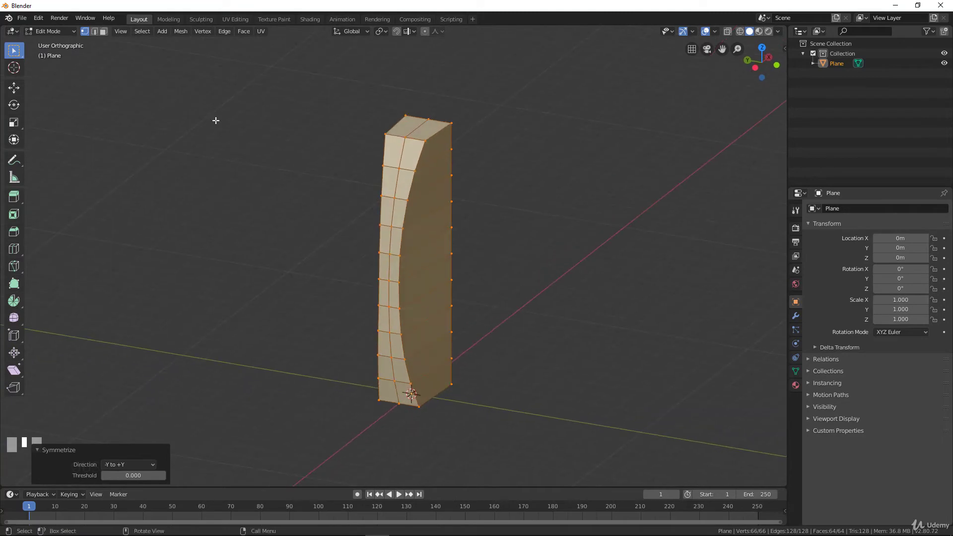
Step: Bevel the two straight vertical edge chains on the flat side of the column with 5 segments and a width of about 0.79 m
left_click(94, 31)
middle_click_drag(406, 188, 440, 177)
left_click(457, 141, "alt")
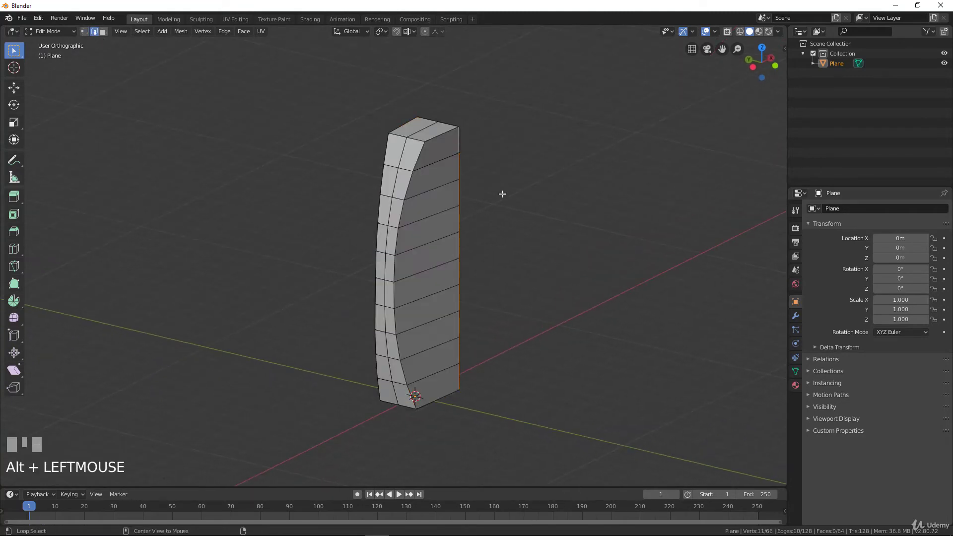
middle_click_drag(502, 195, 445, 195)
left_click(410, 239, "alt+shift")
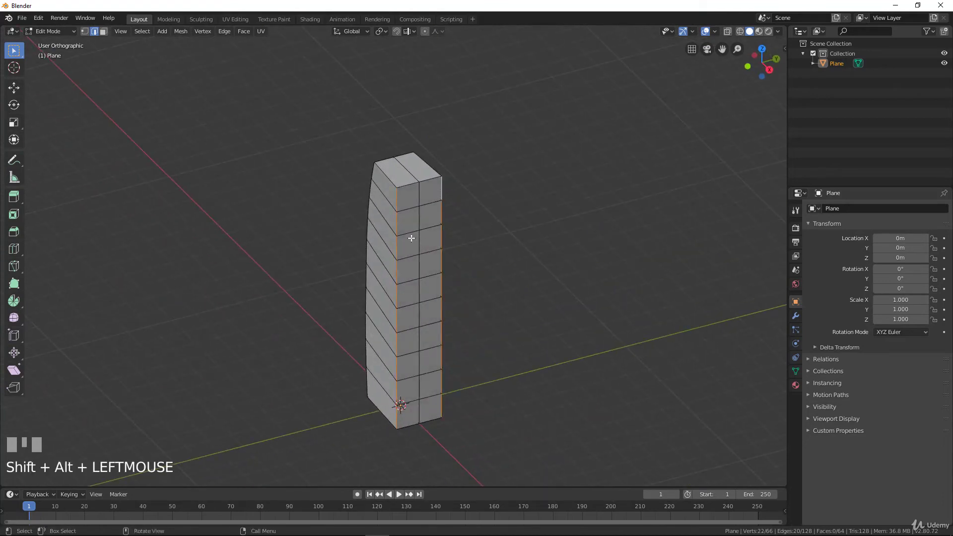
middle_click_drag(411, 239, 459, 264)
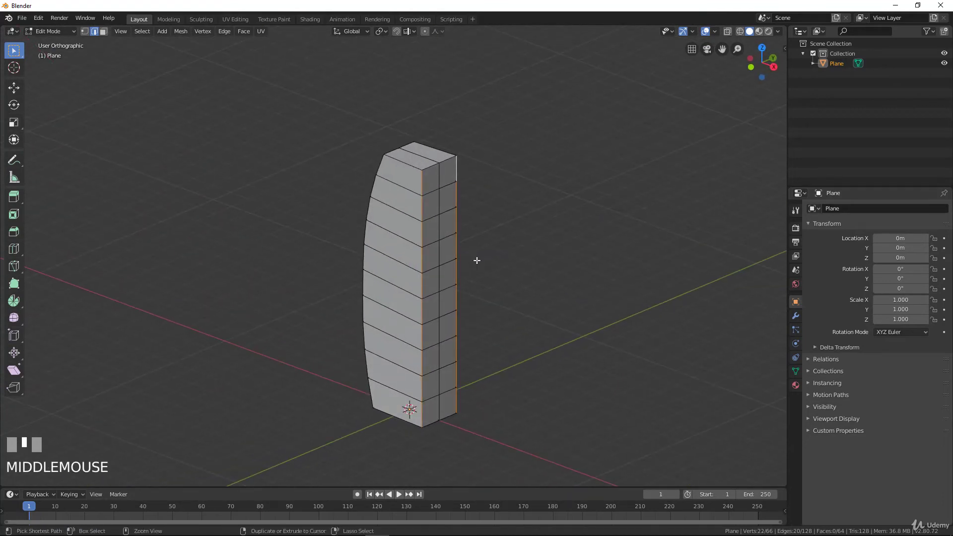
key("ctrl+b")
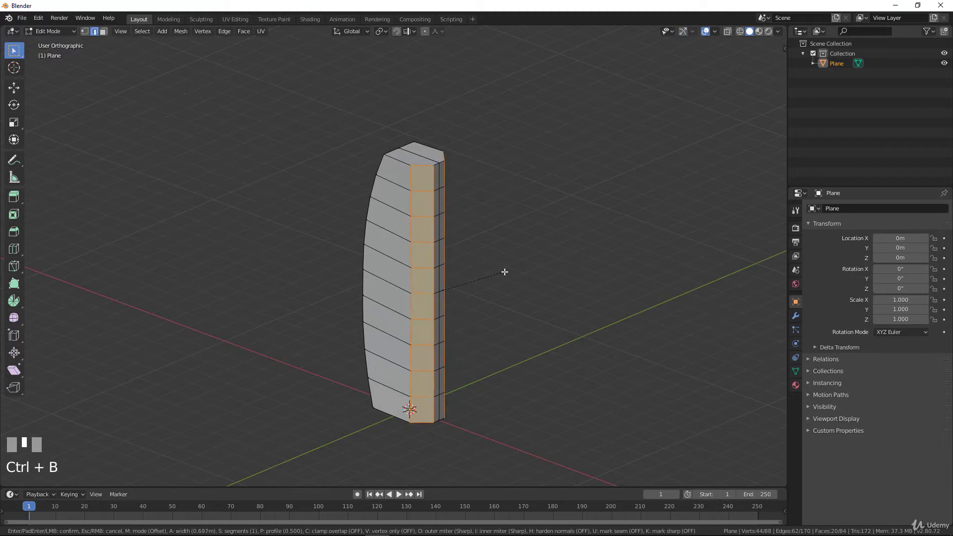
scroll(506, 272, "up", 4)
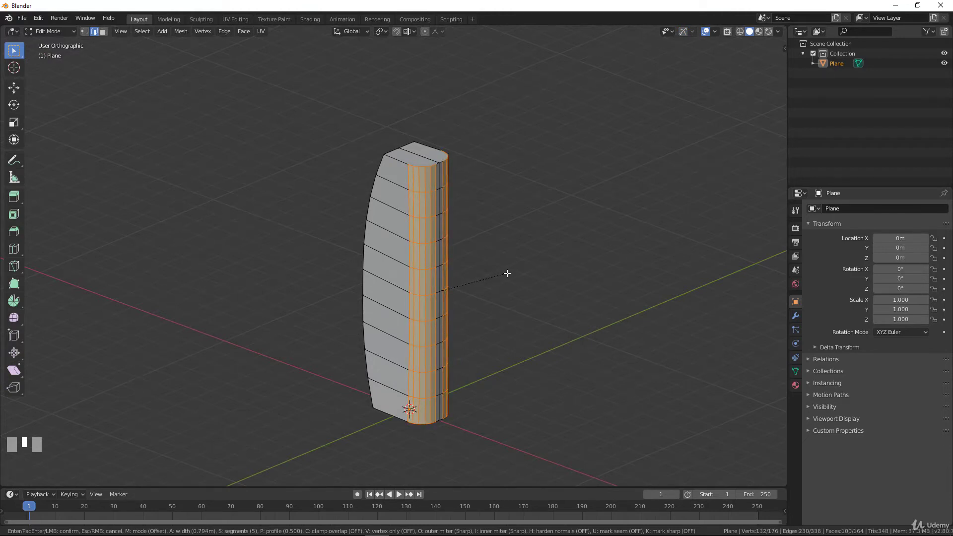
left_click(506, 273)
Step: Bevel the two curved vertical edge chains on the opposite side of the column with 5 segments and a width of about 0.38 m
middle_click_drag(506, 273, 447, 248)
left_click(402, 207, "alt")
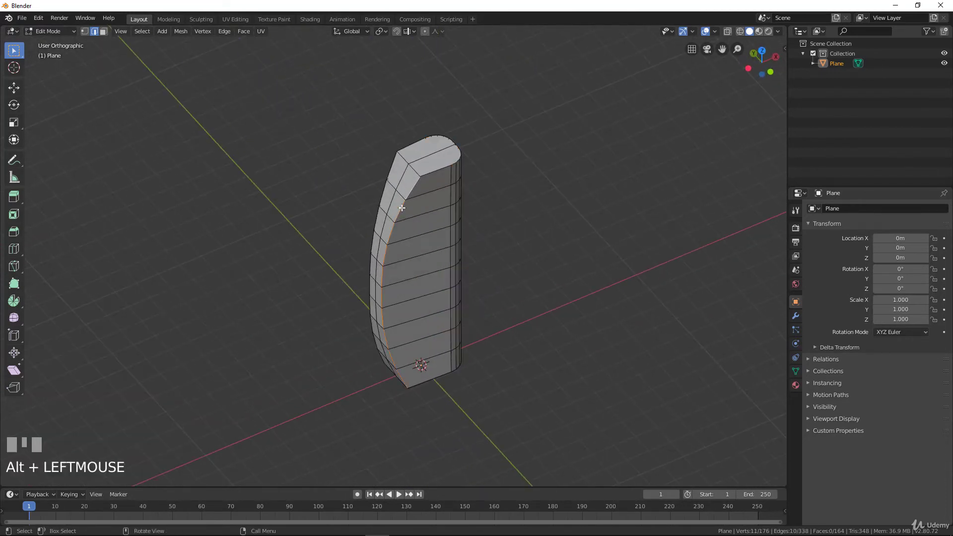
middle_click_drag(401, 207, 449, 253)
left_click(417, 223, "alt+shift")
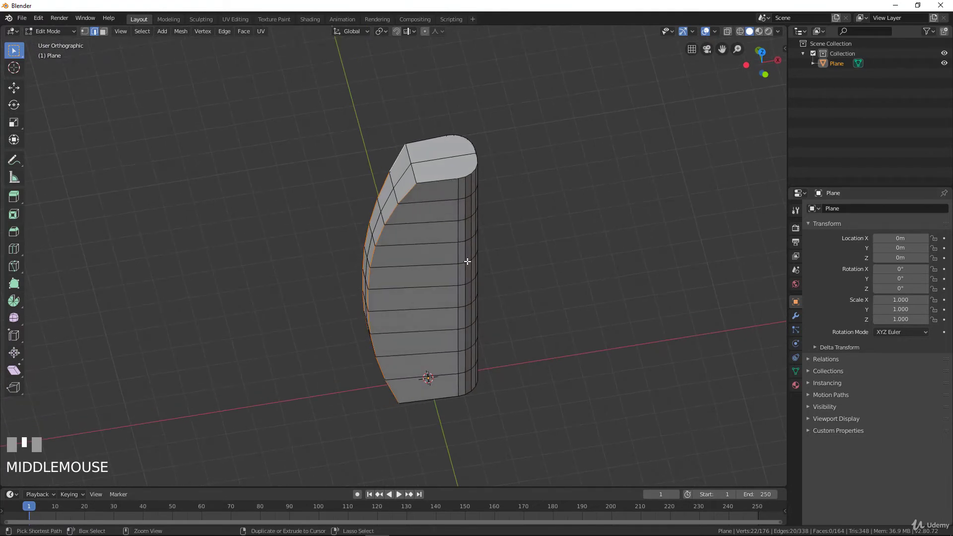
key("ctrl+b")
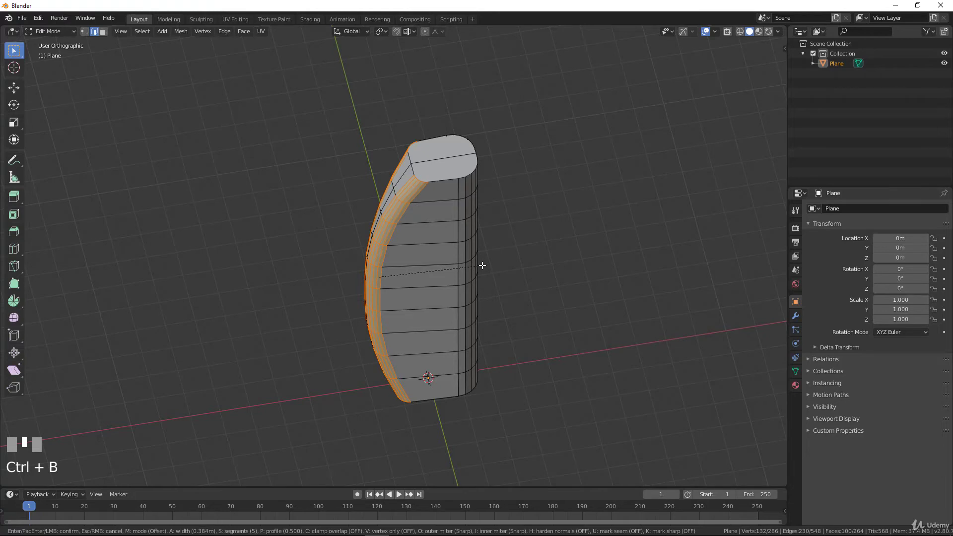
left_click(481, 264)
Step: Inspect the beveled curved edges up close, return to Object Mode, and examine the column's rounded shape from several angles
middle_click_drag(393, 264, 475, 243)
scroll(410, 322, "up", 3)
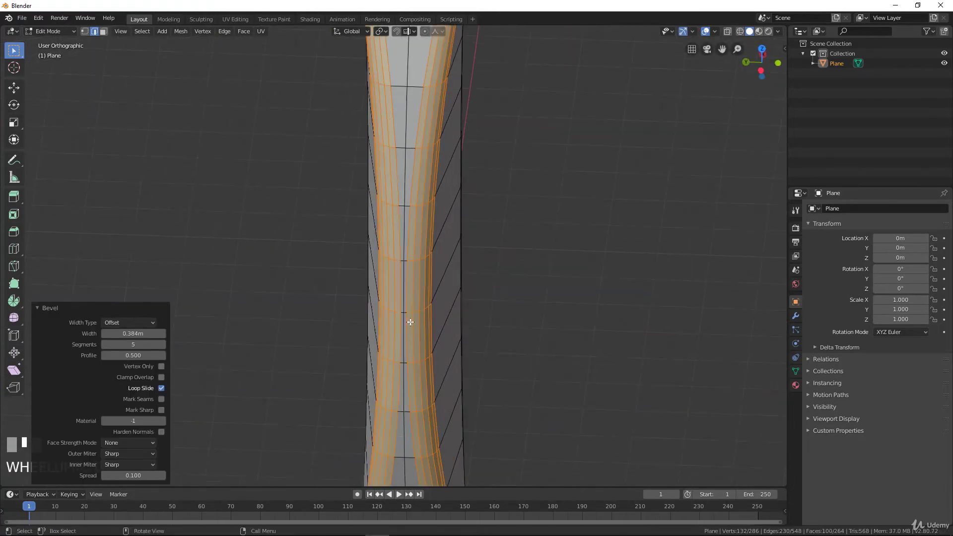
scroll(412, 258, "down", 5)
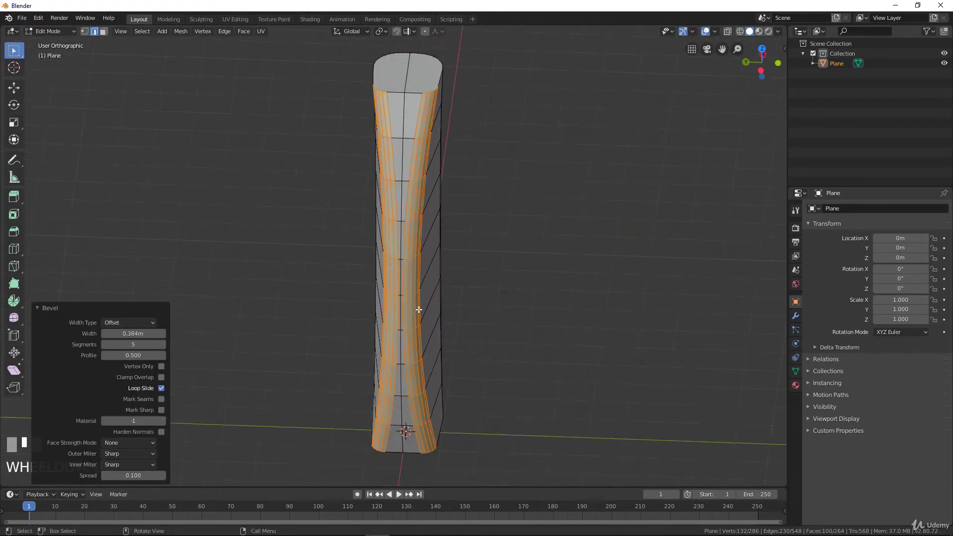
key("Tab")
middle_click_drag(423, 277, 357, 230)
scroll(429, 259, "up", 3)
middle_click_drag(429, 259, 441, 237)
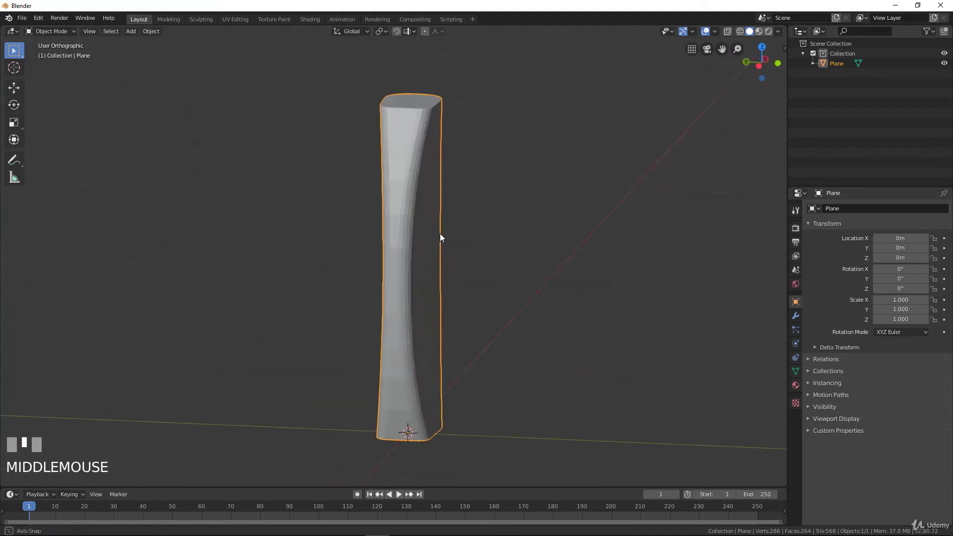